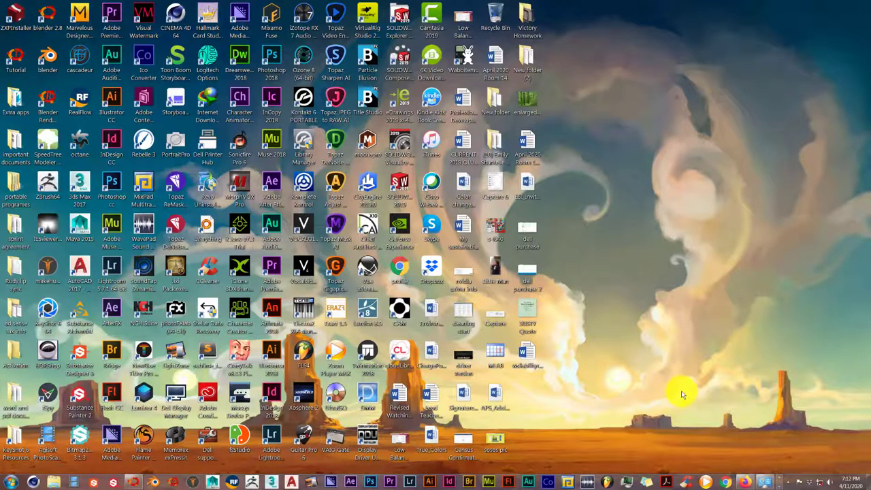
Step: Bring Blender to the front and zoom in on the default cube
{"action": "left_click", "coordinate": [133, 482]}
{"action": "scroll", "coordinate": [373, 306], "scroll_direction": "up", "scroll_amount": 3}
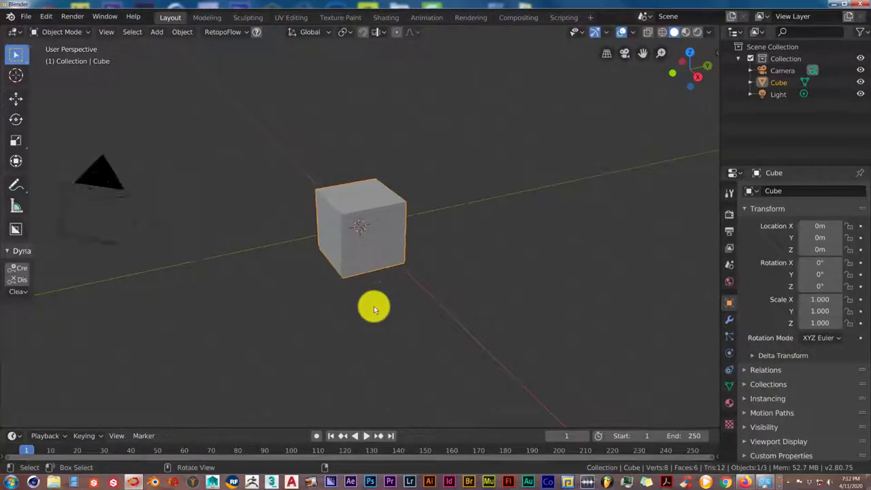
{"action": "mouse_move", "coordinate": [374, 306]}
{"action": "middle_mouse_down"}
{"action": "mouse_move", "coordinate": [361, 297]}
{"action": "mouse_move", "coordinate": [370, 298]}
{"action": "middle_mouse_up"}
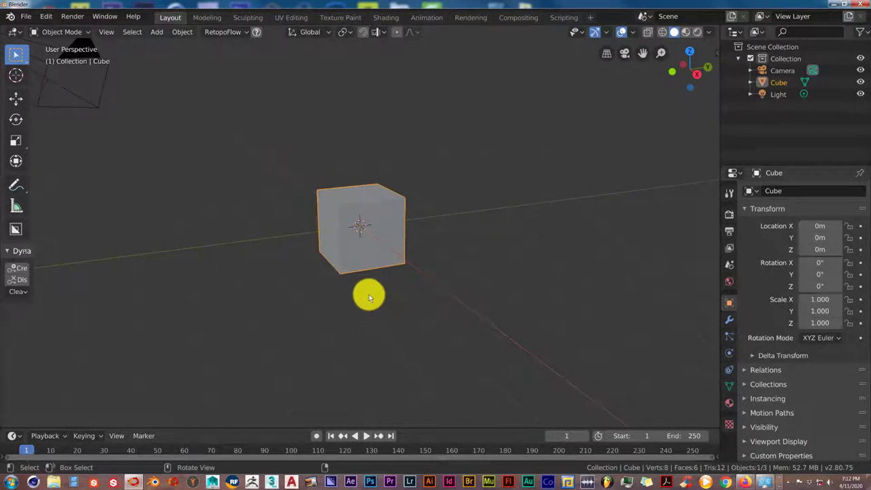
{"action": "scroll", "coordinate": [369, 294], "scroll_direction": "up", "scroll_amount": 2}
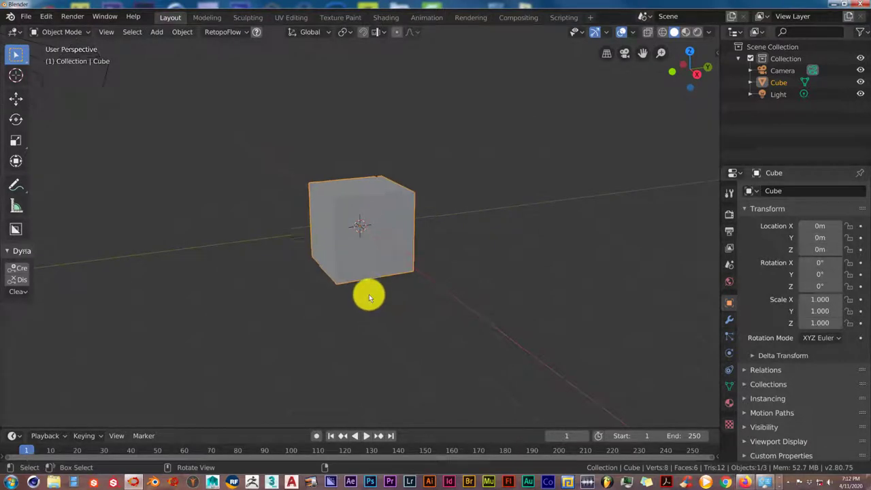
{"action": "middle_click_drag", "start_coordinate": [370, 287], "coordinate": [373, 295]}
Step: Orbit and zoom around the cube to inspect it from several angles
{"action": "scroll", "coordinate": [372, 294], "scroll_direction": "up", "scroll_amount": 2}
{"action": "scroll", "coordinate": [372, 296], "scroll_direction": "down", "scroll_amount": 1}
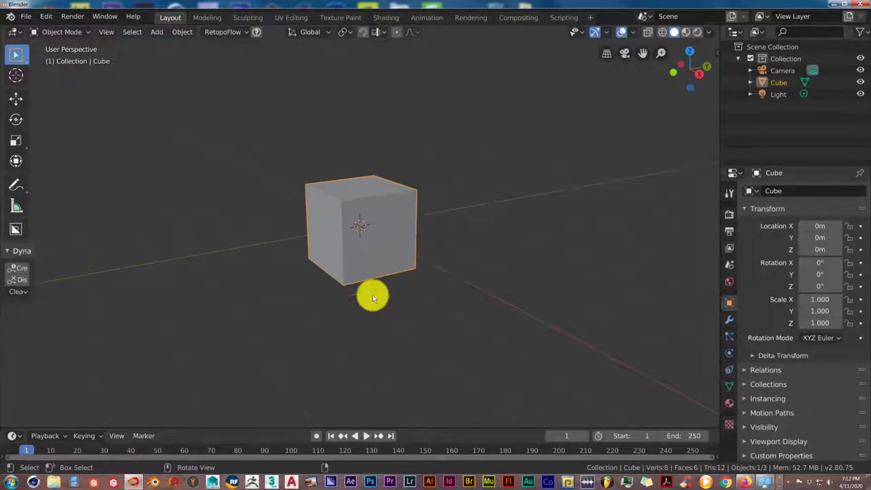
{"action": "scroll", "coordinate": [372, 297], "scroll_direction": "up", "scroll_amount": 1}
{"action": "scroll", "coordinate": [371, 300], "scroll_direction": "up", "scroll_amount": 1}
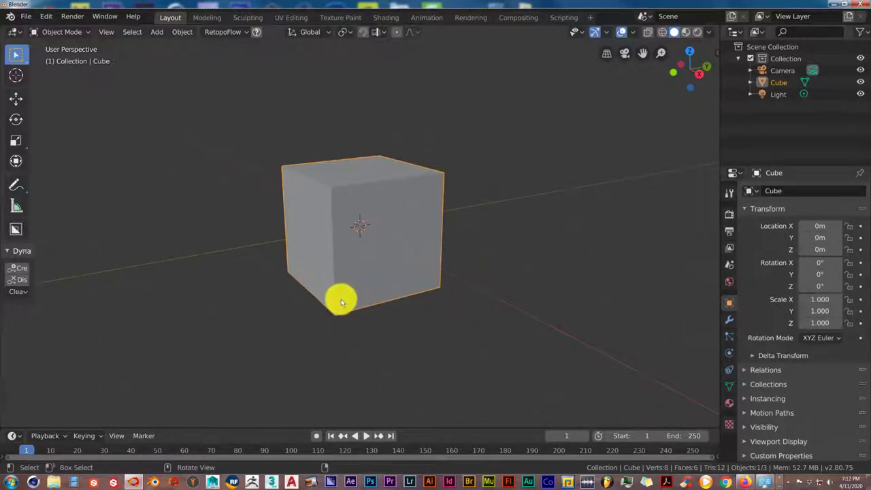
{"action": "middle_click_drag", "start_coordinate": [343, 306], "coordinate": [356, 311]}
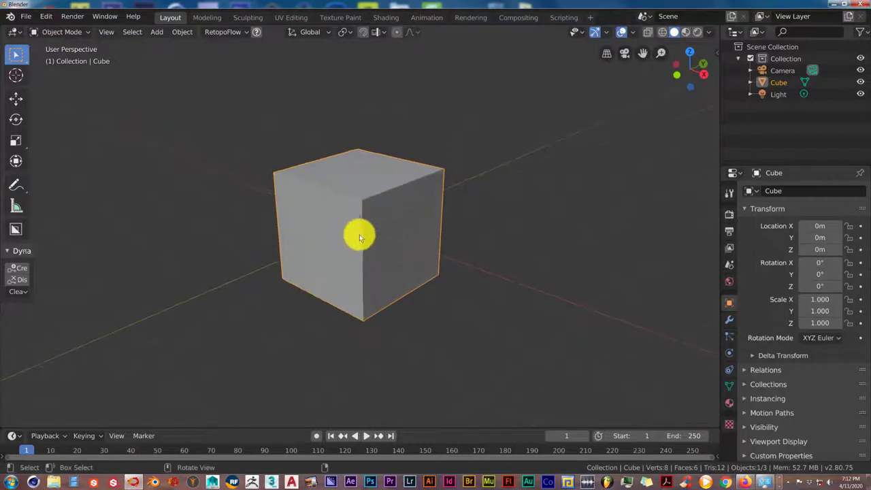
{"action": "middle_click_drag", "start_coordinate": [360, 237], "coordinate": [363, 235]}
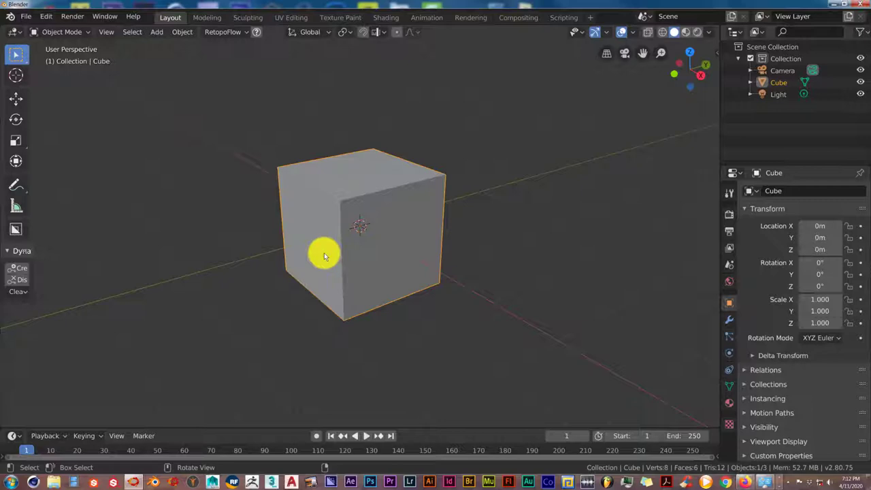
{"action": "middle_click_drag", "start_coordinate": [335, 249], "coordinate": [329, 255]}
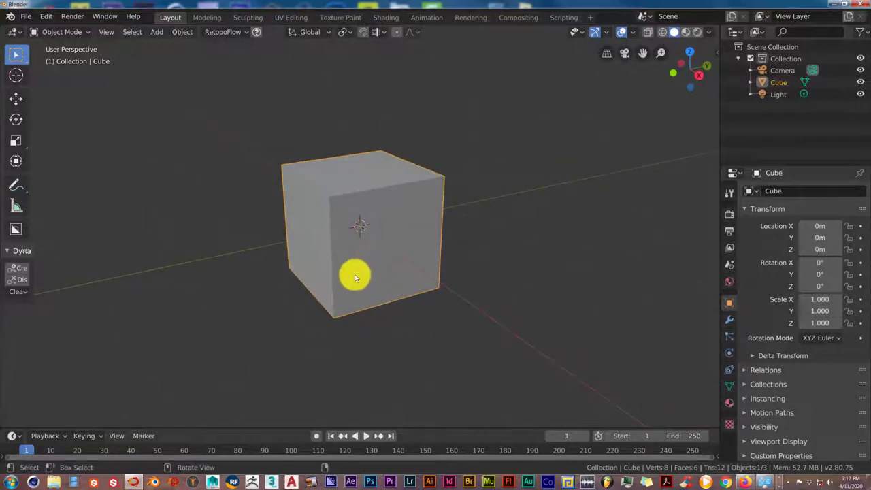
{"action": "mouse_move", "coordinate": [354, 268]}
{"action": "middle_mouse_down"}
{"action": "mouse_move", "coordinate": [344, 268]}
{"action": "mouse_move", "coordinate": [362, 272]}
{"action": "mouse_move", "coordinate": [353, 270]}
{"action": "middle_mouse_up"}
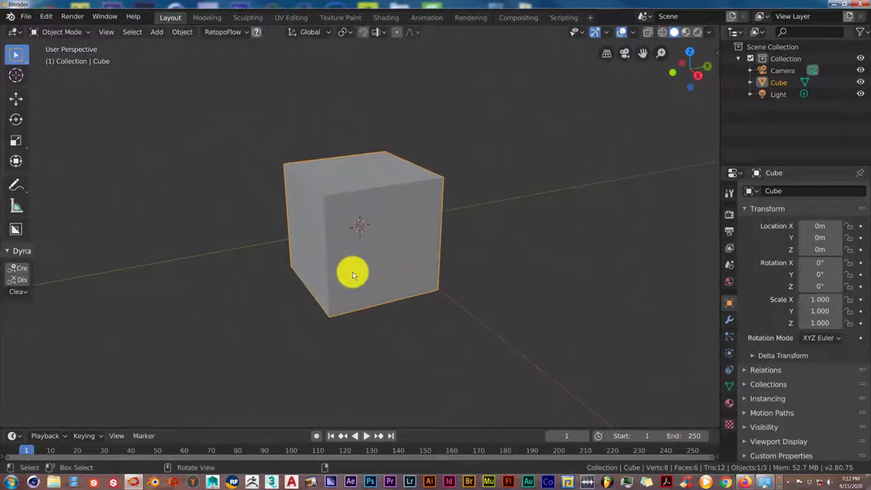
Step: Subdivide the cube's mesh with 20 cuts in Edit Mode, then return to Object Mode
{"action": "key", "text": "Tab"}
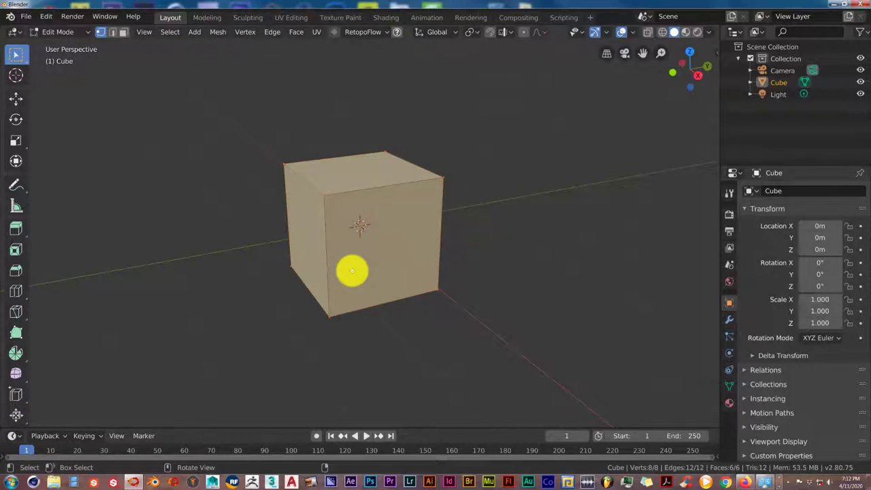
{"action": "right_click", "coordinate": [352, 271]}
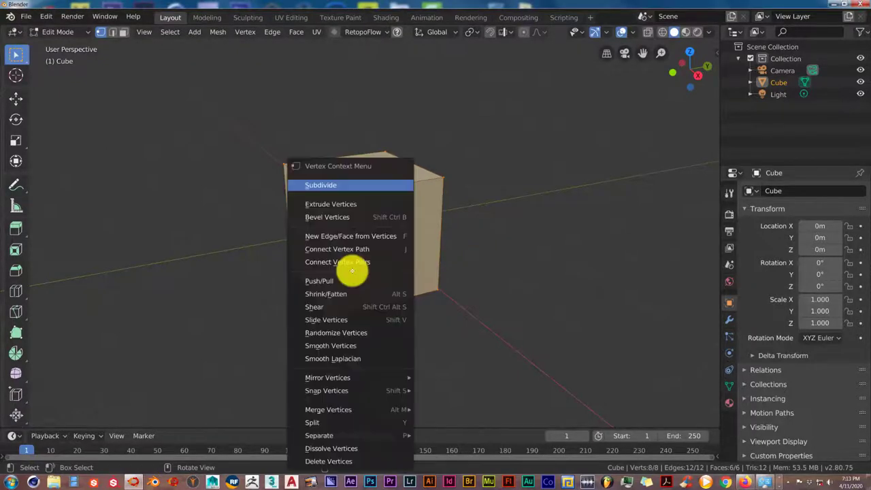
{"action": "left_click", "coordinate": [345, 185]}
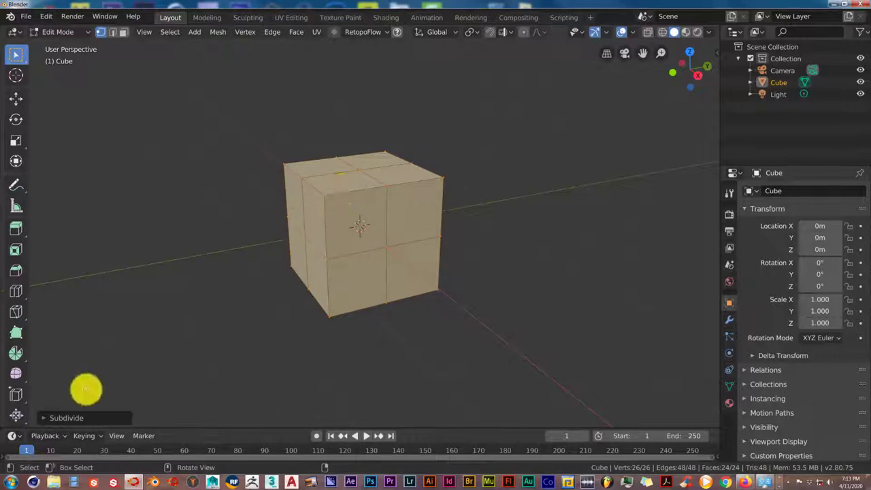
{"action": "left_click", "coordinate": [46, 418]}
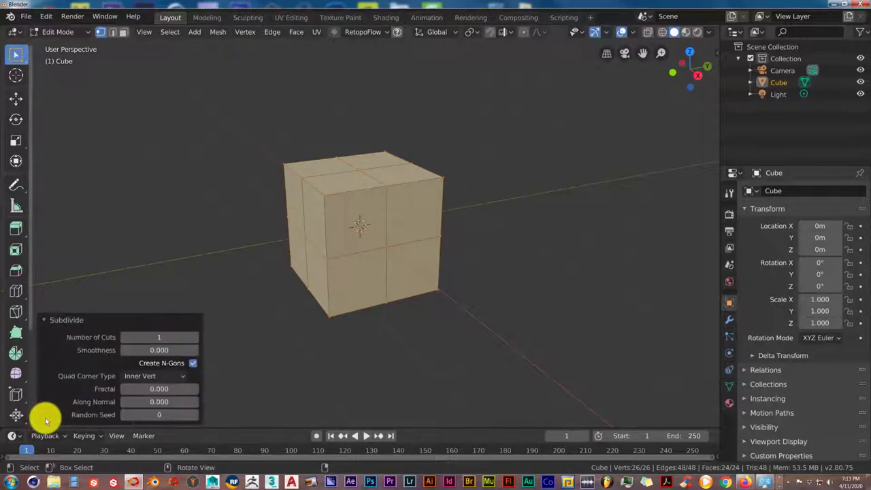
{"action": "left_click", "coordinate": [154, 338]}
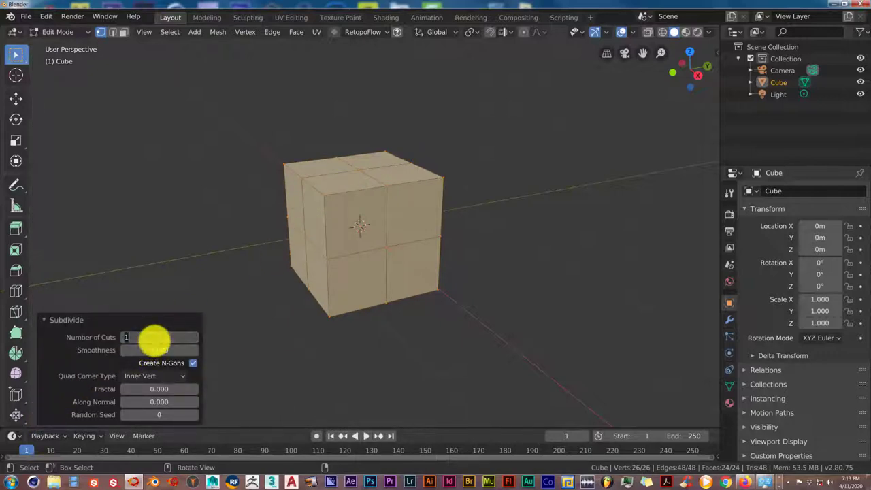
{"action": "type", "text": "20"}
{"action": "key", "text": "Return"}
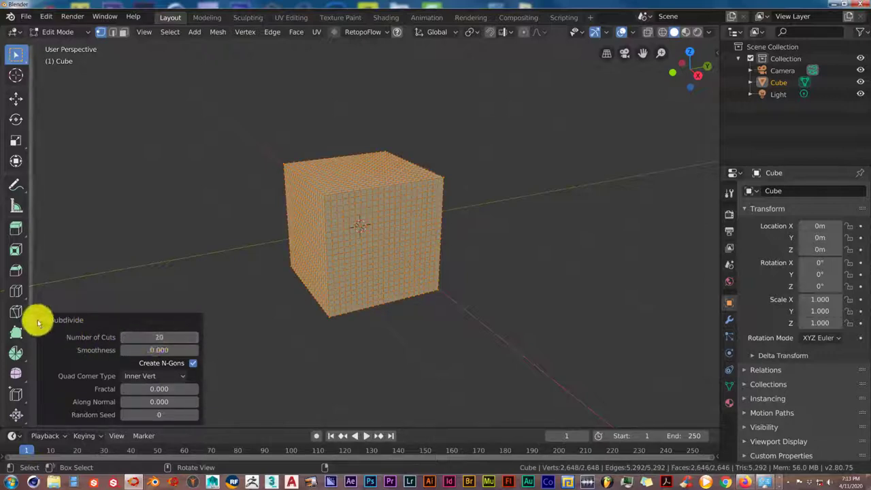
{"action": "left_click", "coordinate": [37, 320]}
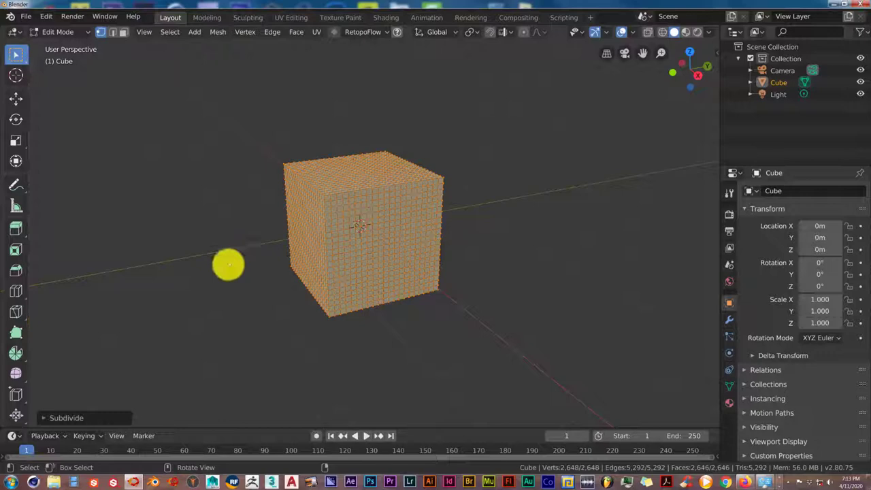
{"action": "key", "text": "Tab"}
{"action": "middle_click_drag", "start_coordinate": [317, 267], "coordinate": [308, 268]}
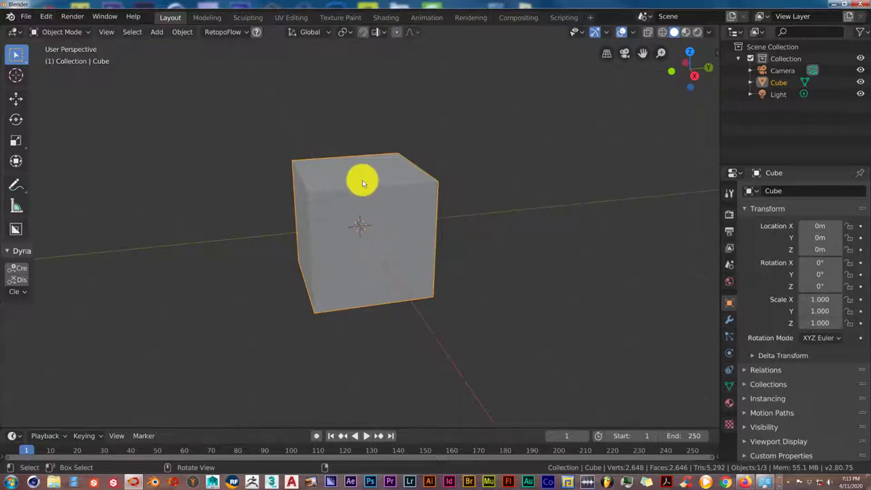
Step: Split the viewport into two stacked views and enable Use Nodes on the cube's material
{"action": "middle_click_drag", "start_coordinate": [363, 182], "coordinate": [364, 243]}
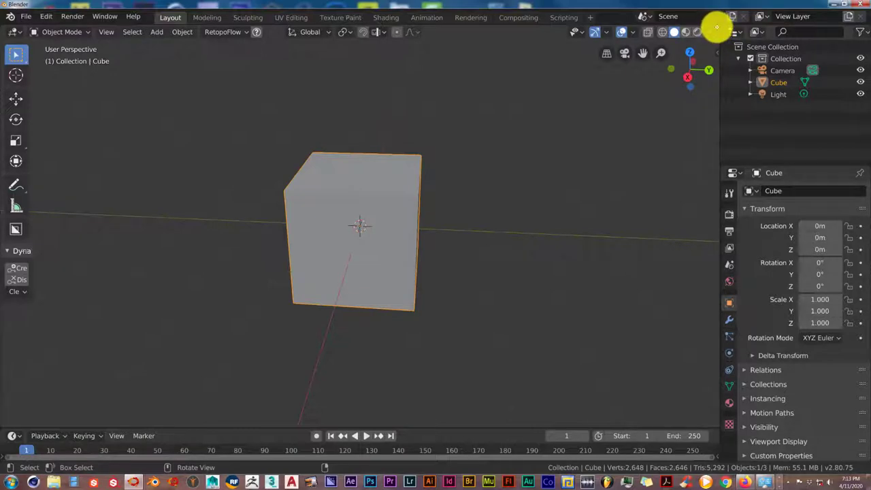
{"action": "left_click_drag", "start_coordinate": [715, 27], "coordinate": [698, 232]}
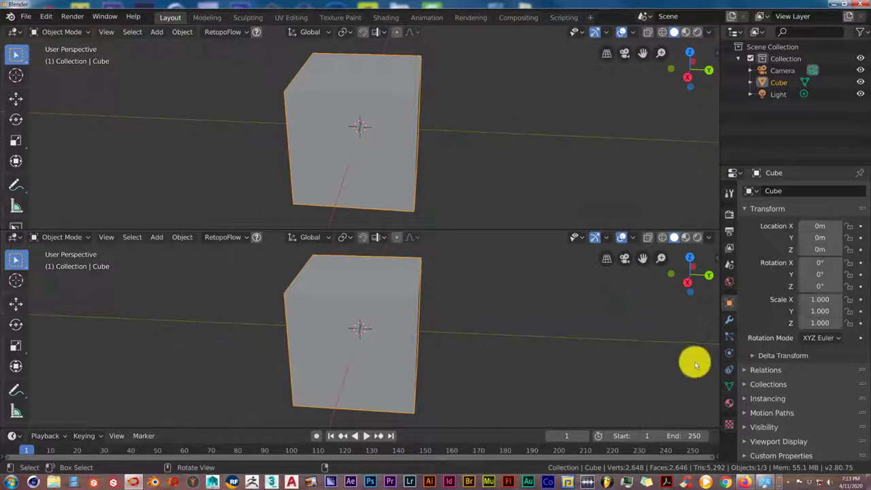
{"action": "left_click", "coordinate": [729, 403]}
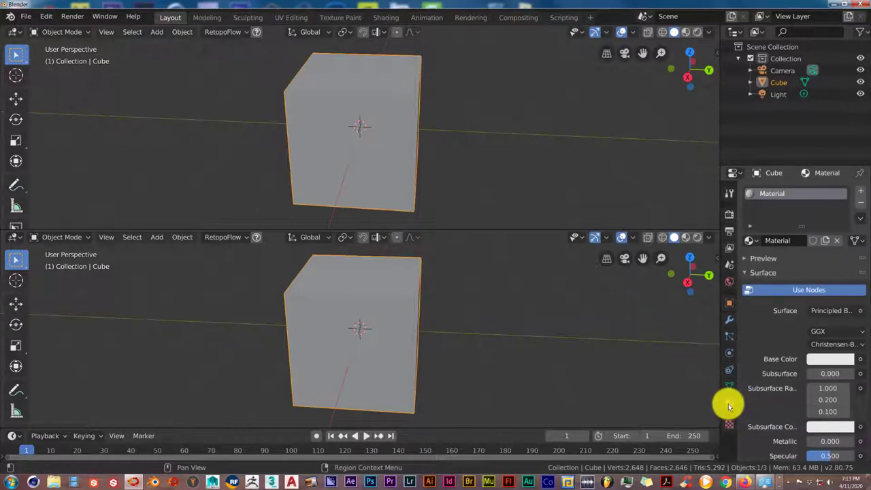
{"action": "left_click", "coordinate": [806, 293]}
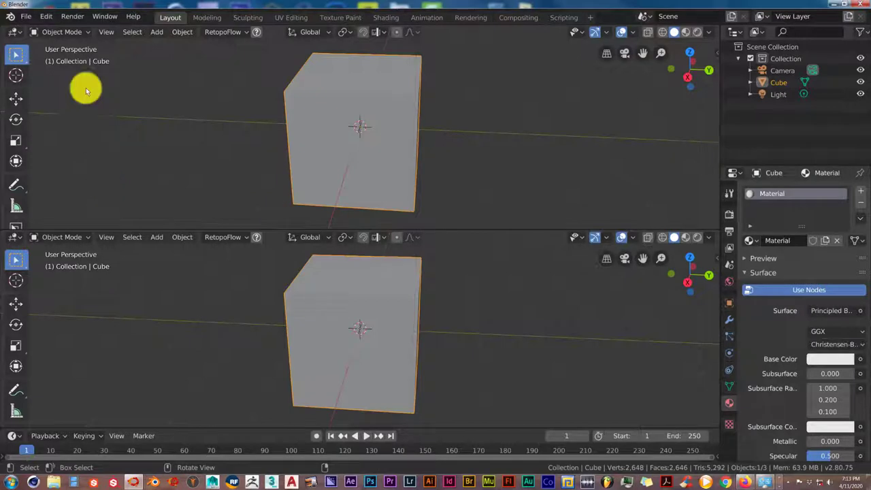
{"action": "left_click", "coordinate": [15, 32]}
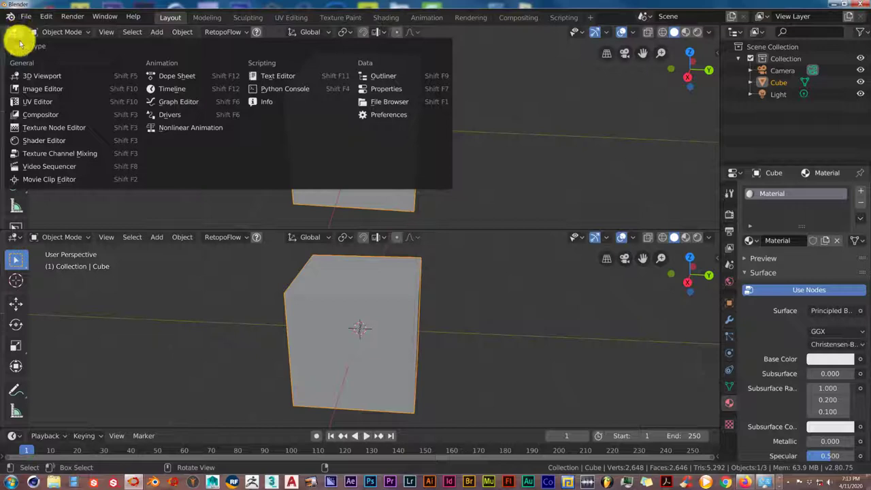
Step: Turn the upper area into the Shader Editor and frame the node graph
{"action": "left_click", "coordinate": [39, 140]}
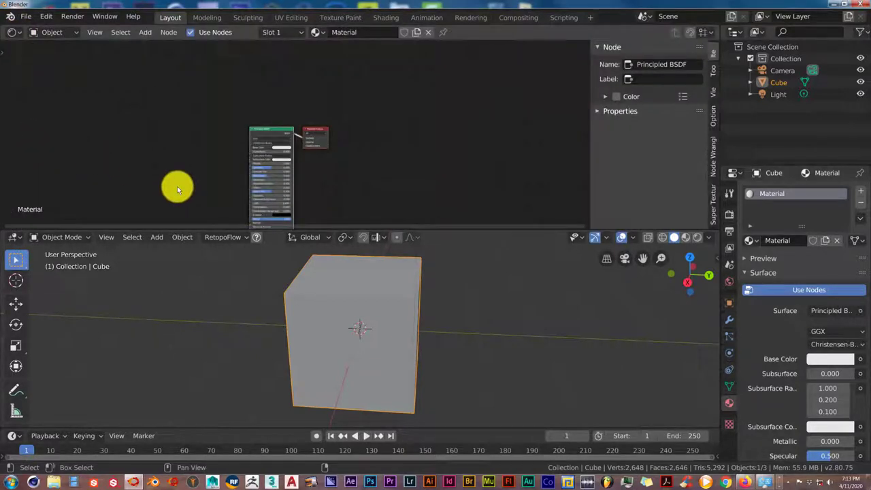
{"action": "middle_click_drag", "start_coordinate": [177, 187], "coordinate": [195, 158]}
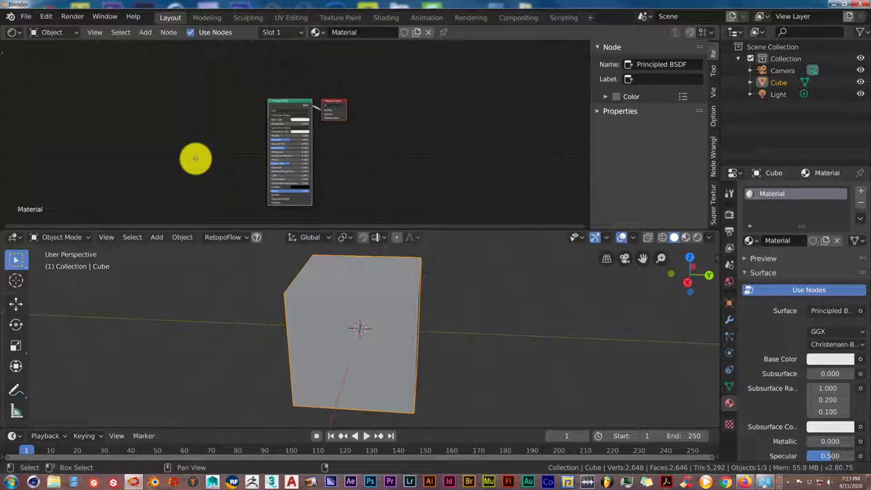
{"action": "scroll", "coordinate": [207, 164], "scroll_direction": "up", "scroll_amount": 1}
{"action": "scroll", "coordinate": [207, 164], "scroll_direction": "up", "scroll_amount": 1}
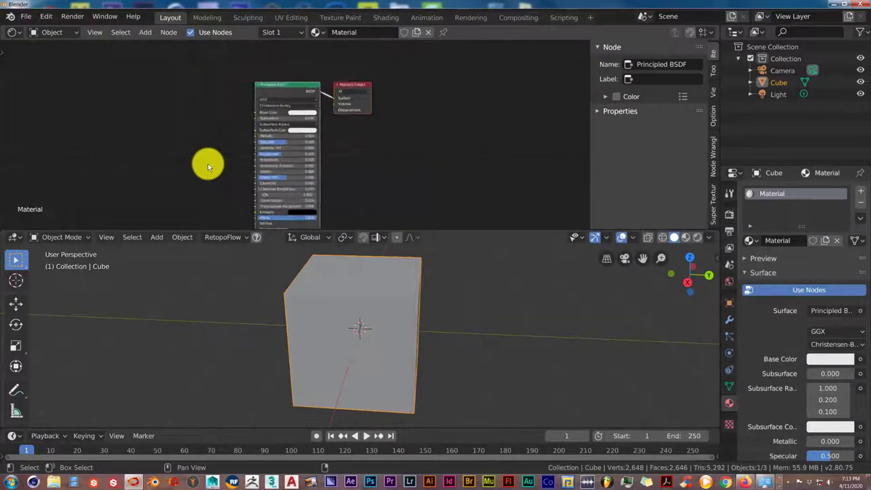
{"action": "scroll", "coordinate": [208, 163], "scroll_direction": "up", "scroll_amount": 1}
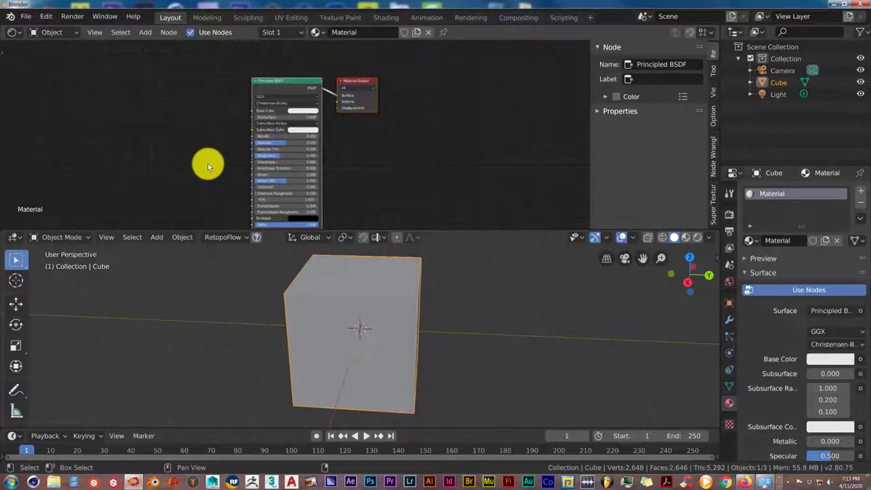
Step: Add Texture Coordinate, Mapping and Image Texture nodes to the Principled BSDF with Ctrl+T
{"action": "left_click", "coordinate": [286, 79]}
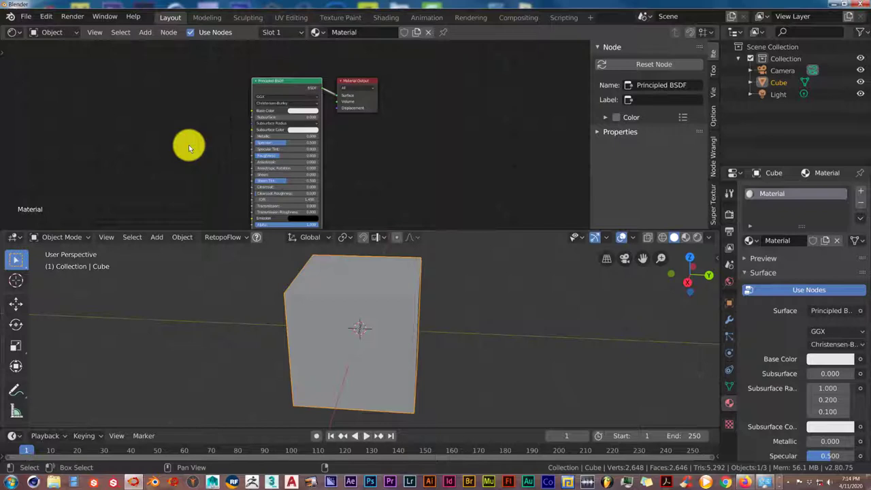
{"action": "key", "text": "ctrl+t"}
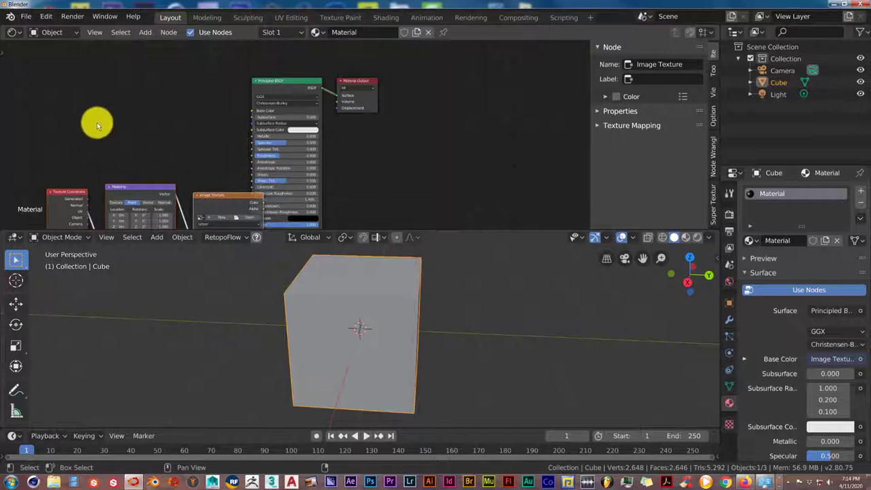
{"action": "left_click", "coordinate": [45, 16]}
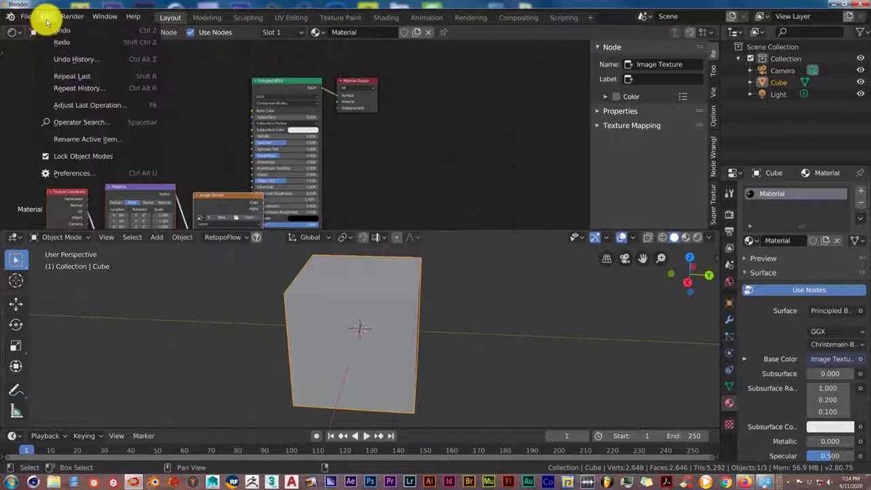
{"action": "left_click", "coordinate": [59, 172]}
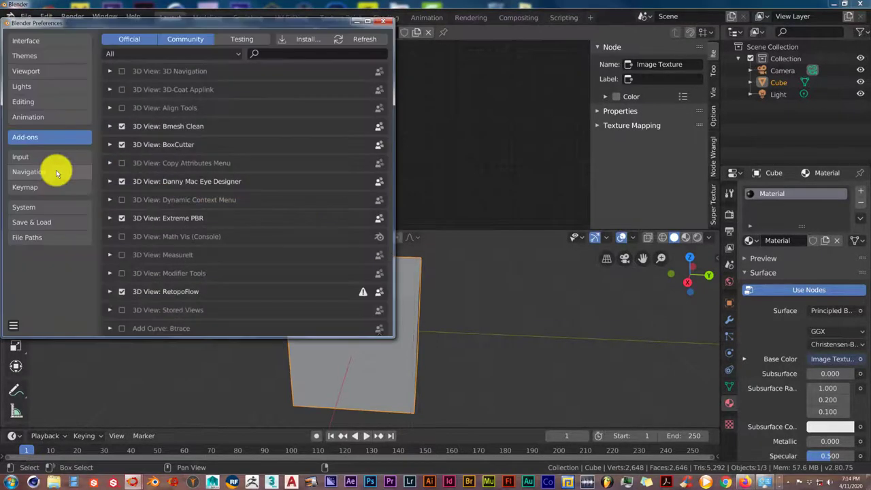
{"action": "left_click", "coordinate": [272, 54]}
{"action": "type", "text": "wrangler"}
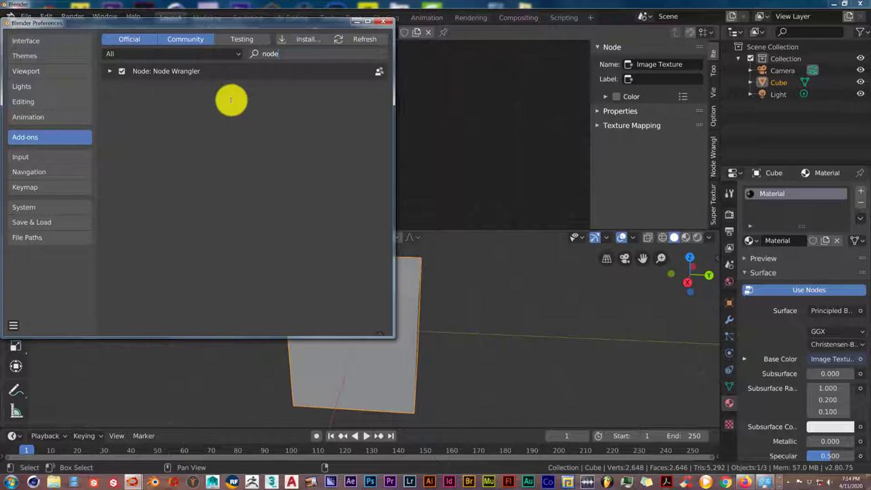
Step: Close Preferences and box-select the Texture Coordinate, Mapping and Image Texture nodes
{"action": "left_click", "coordinate": [383, 22]}
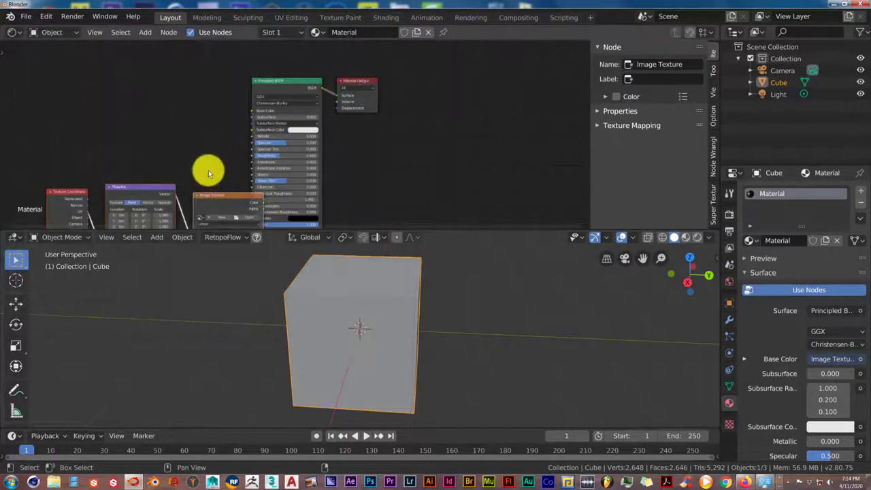
{"action": "middle_click_drag", "start_coordinate": [208, 171], "coordinate": [214, 152]}
{"action": "left_click", "coordinate": [290, 83]}
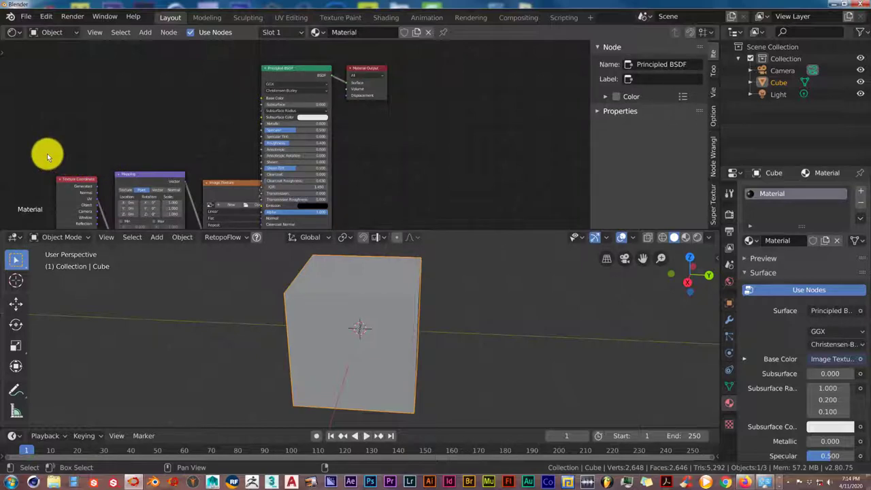
{"action": "key", "text": "b"}
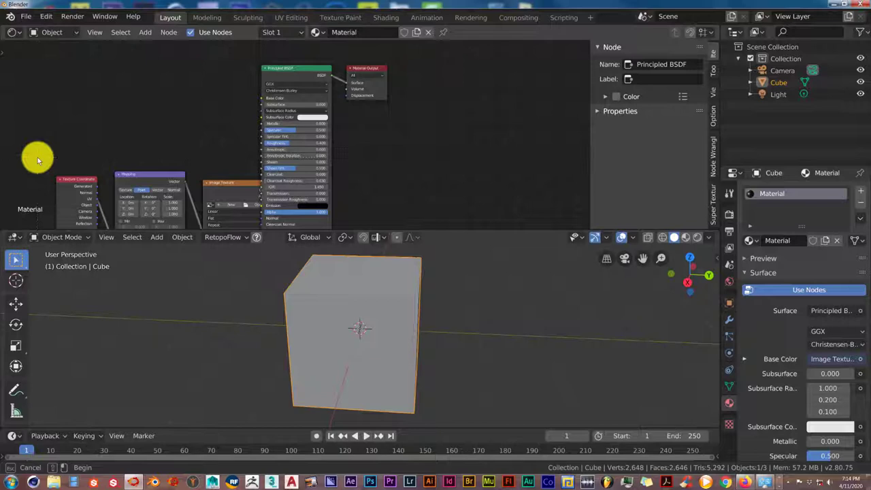
{"action": "mouse_move", "coordinate": [38, 157]}
{"action": "left_mouse_down"}
{"action": "mouse_move", "coordinate": [79, 197]}
{"action": "mouse_move", "coordinate": [217, 202]}
{"action": "left_mouse_up"}
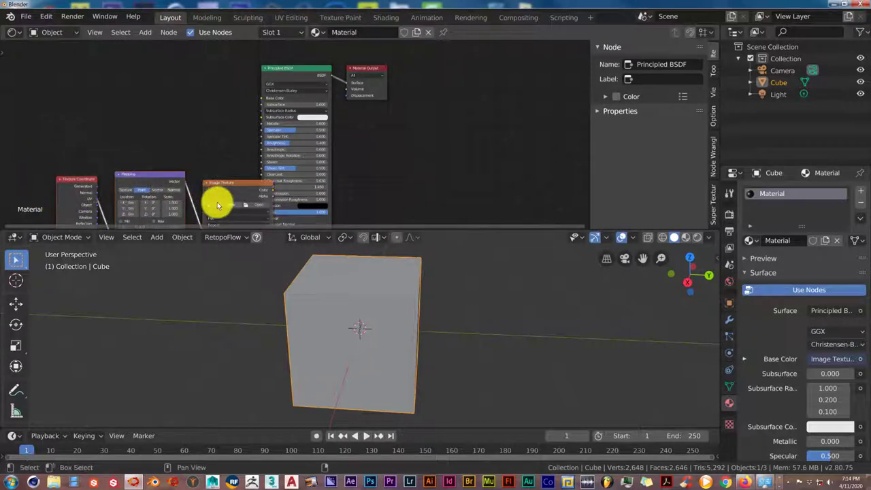
Step: Move the three nodes up-left and link Texture Coordinate into Mapping's Vector input
{"action": "key", "text": "g"}
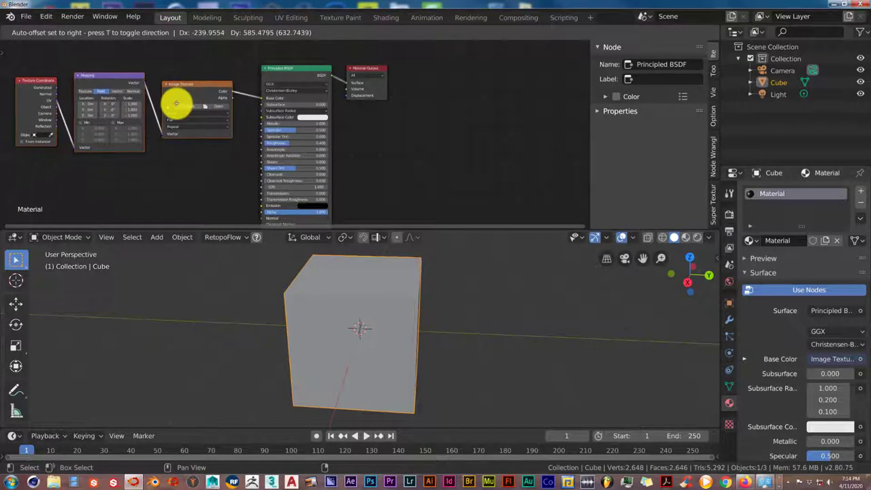
{"action": "left_click", "coordinate": [175, 104]}
{"action": "middle_click_drag", "start_coordinate": [161, 181], "coordinate": [229, 192]}
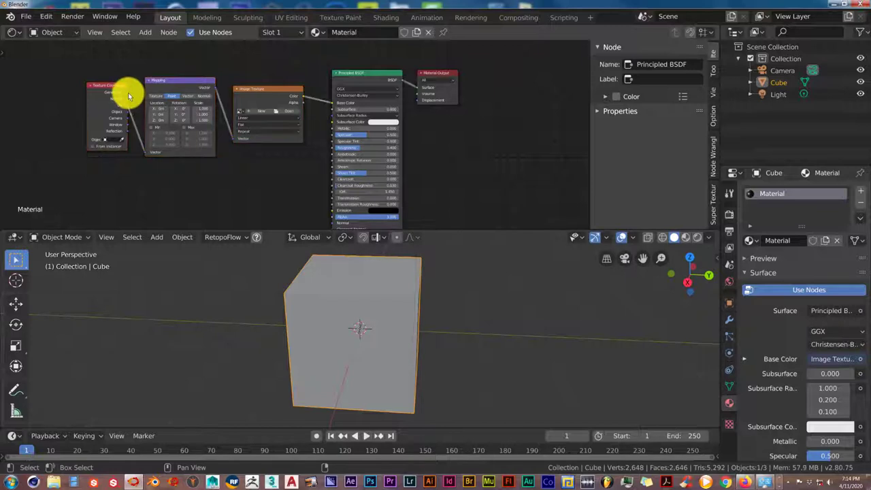
{"action": "left_click_drag", "start_coordinate": [128, 92], "coordinate": [144, 153]}
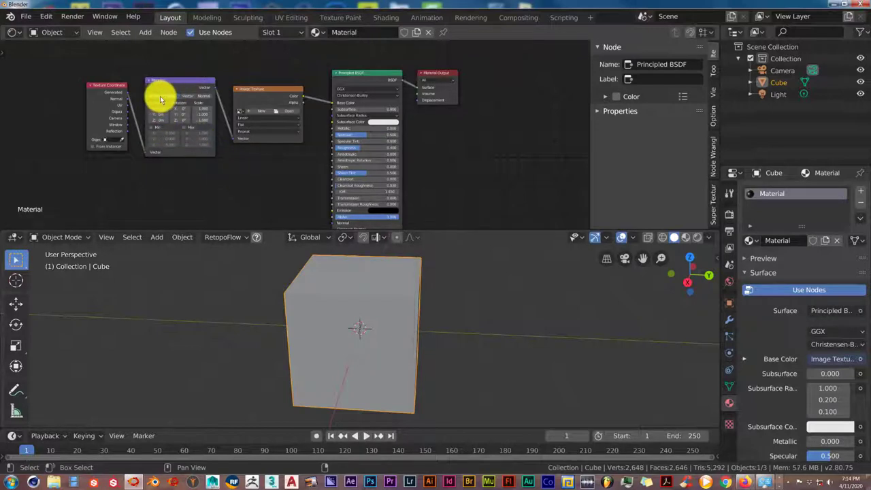
Step: Load ConcreteRough0011_S.jpg from the 'blender textures' folder into the Image Texture node
{"action": "left_click", "coordinate": [293, 111]}
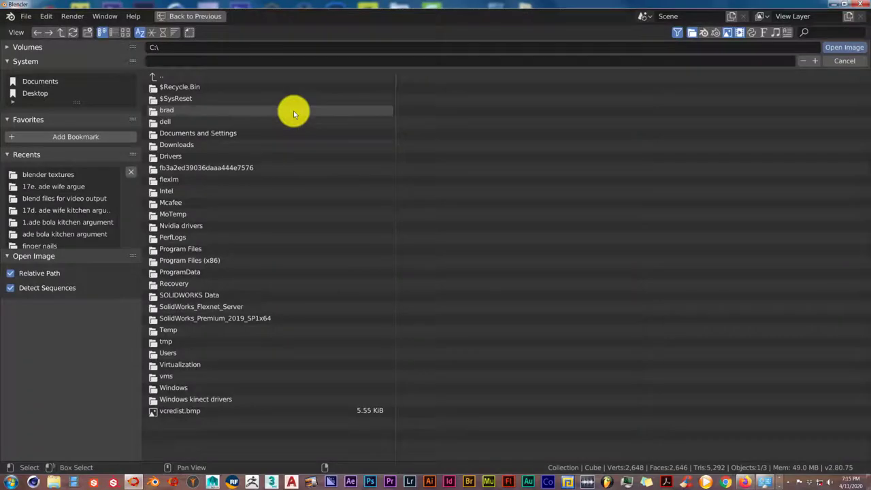
{"action": "left_click", "coordinate": [68, 181]}
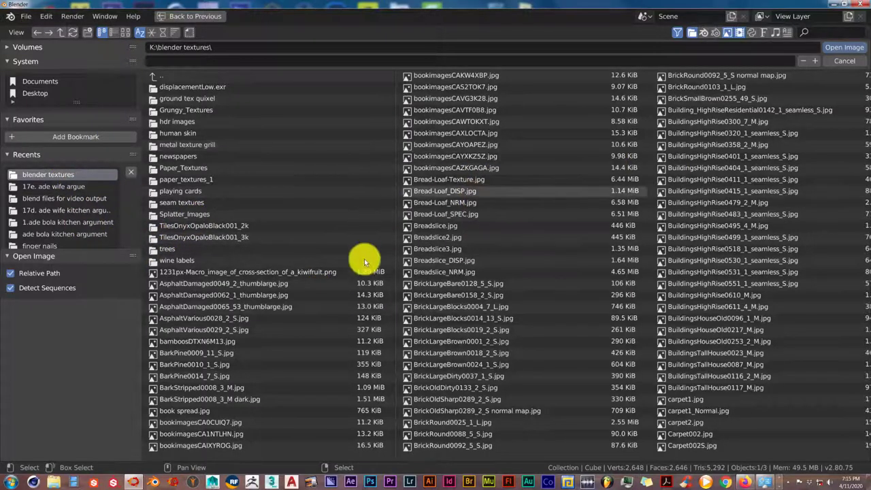
{"action": "left_click", "coordinate": [125, 32]}
{"action": "scroll", "coordinate": [422, 254], "scroll_direction": "down", "scroll_amount": 5}
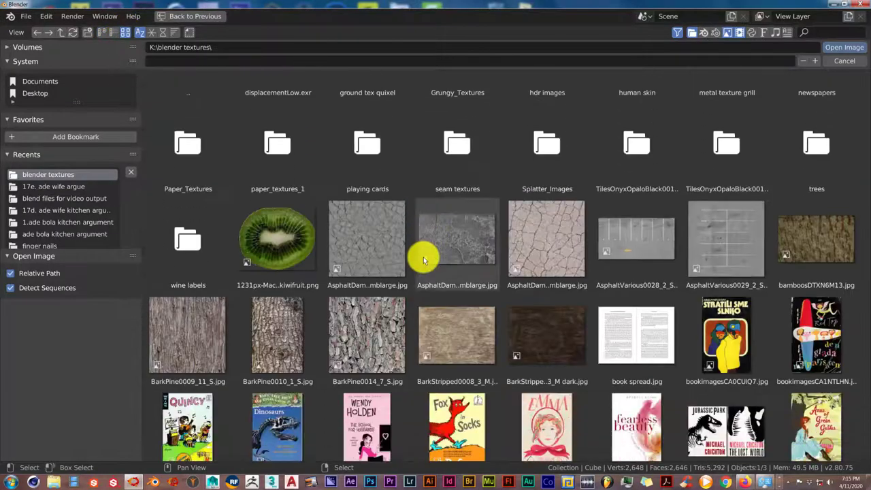
{"action": "scroll", "coordinate": [424, 259], "scroll_direction": "down", "scroll_amount": 14}
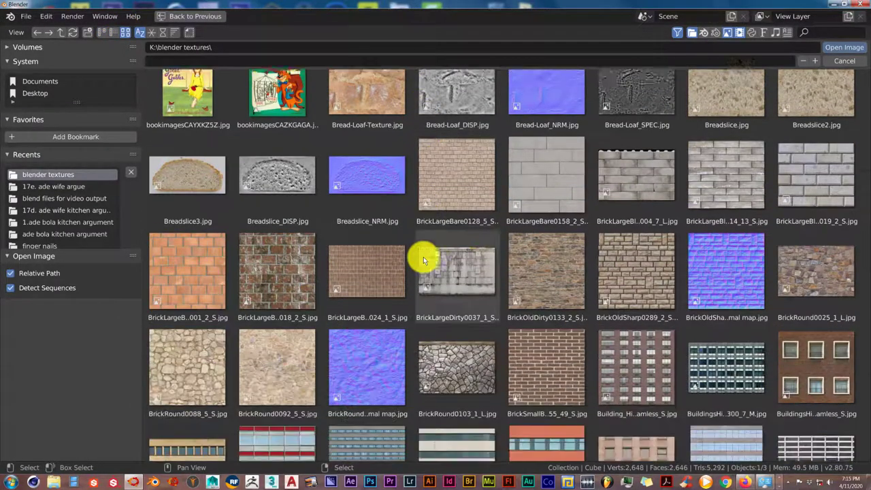
{"action": "scroll", "coordinate": [427, 306], "scroll_direction": "down", "scroll_amount": 8}
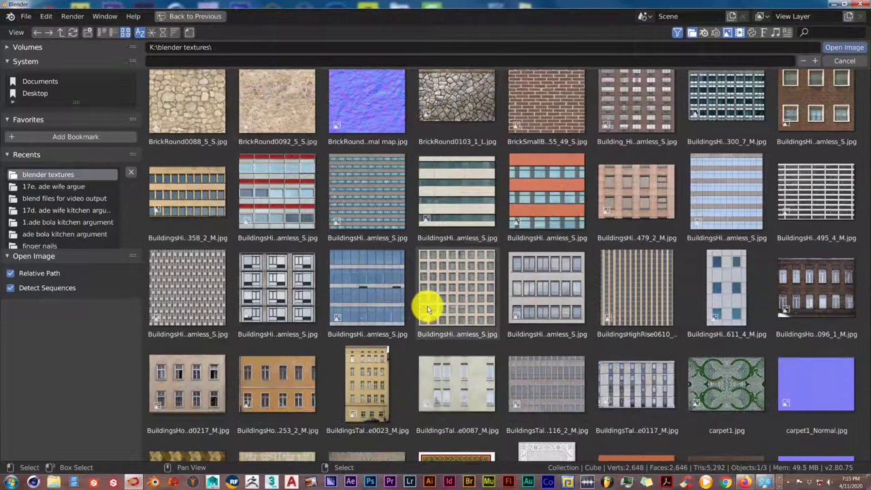
{"action": "scroll", "coordinate": [427, 305], "scroll_direction": "down", "scroll_amount": 3}
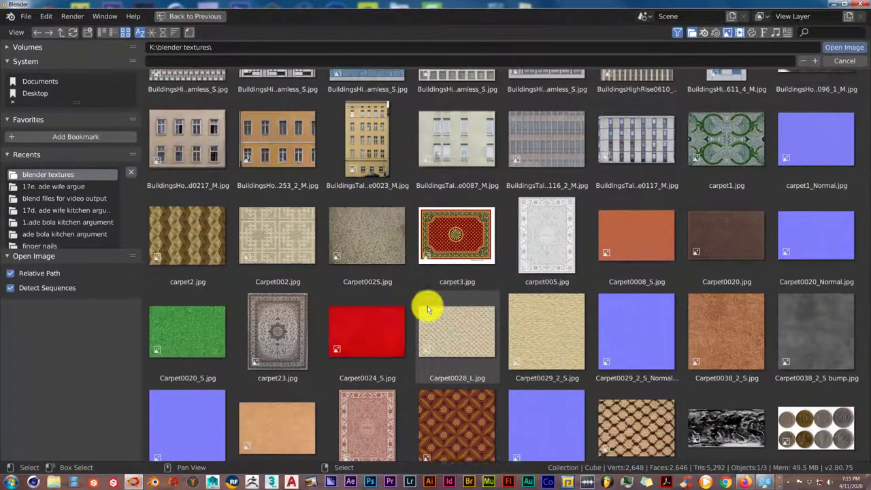
{"action": "scroll", "coordinate": [428, 306], "scroll_direction": "down", "scroll_amount": 7}
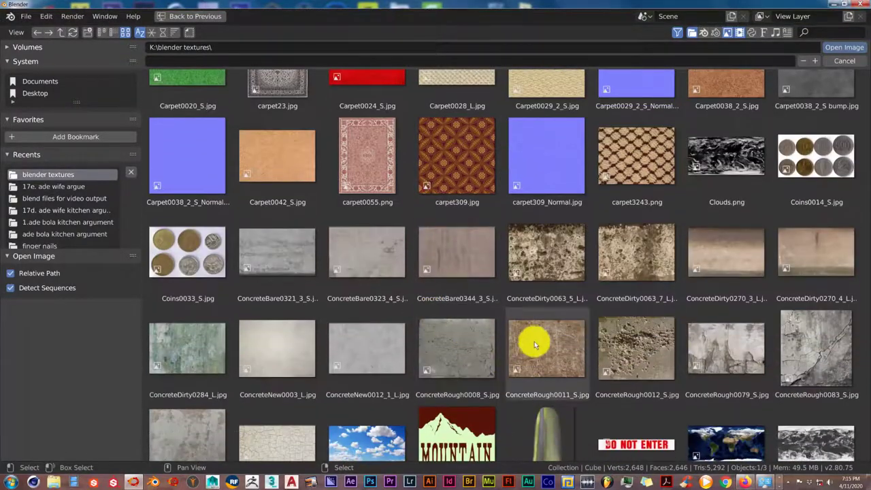
{"action": "double_click", "coordinate": [538, 337]}
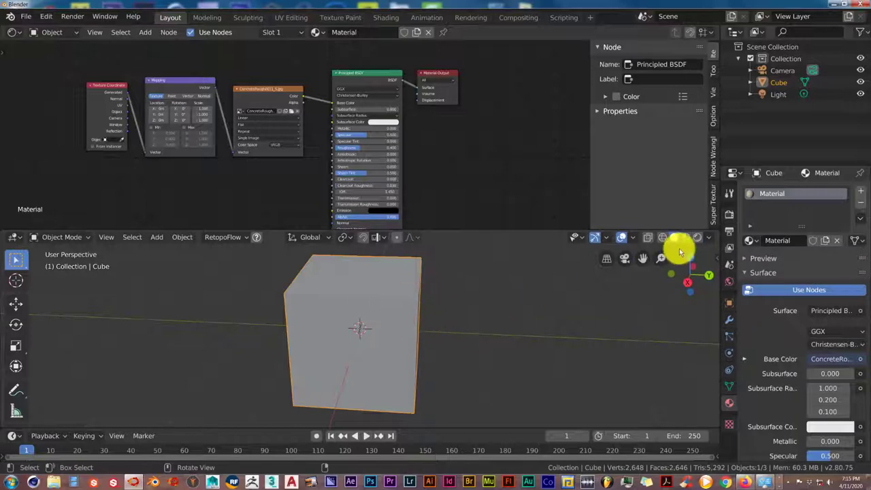
Step: Switch the viewport to rendered shading and orbit to view the textured cube
{"action": "left_click", "coordinate": [697, 236]}
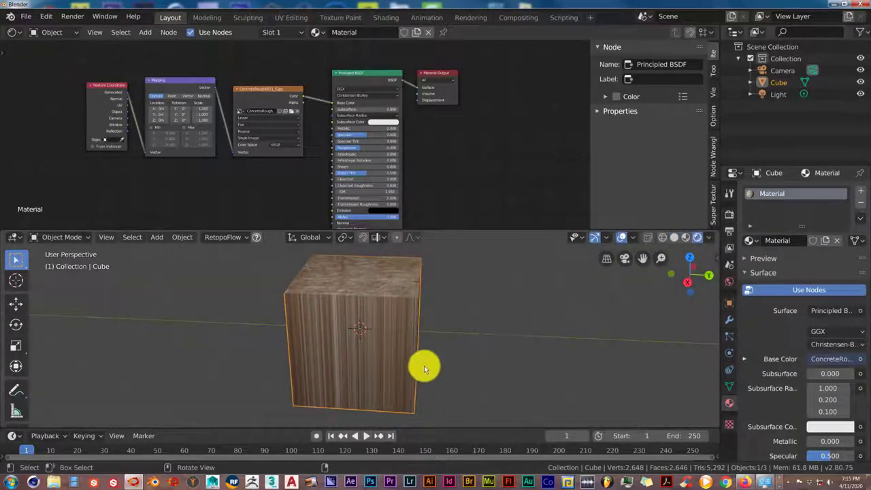
{"action": "middle_click_drag", "start_coordinate": [424, 365], "coordinate": [332, 348]}
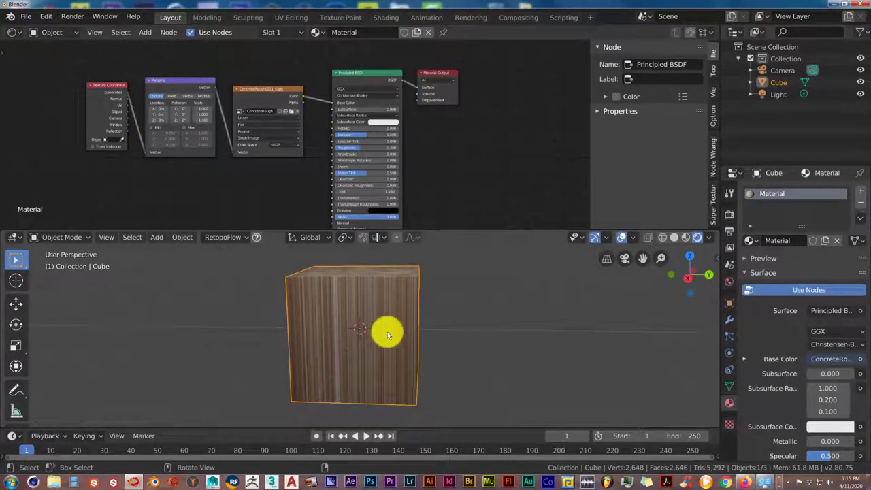
{"action": "middle_click_drag", "start_coordinate": [387, 334], "coordinate": [360, 352]}
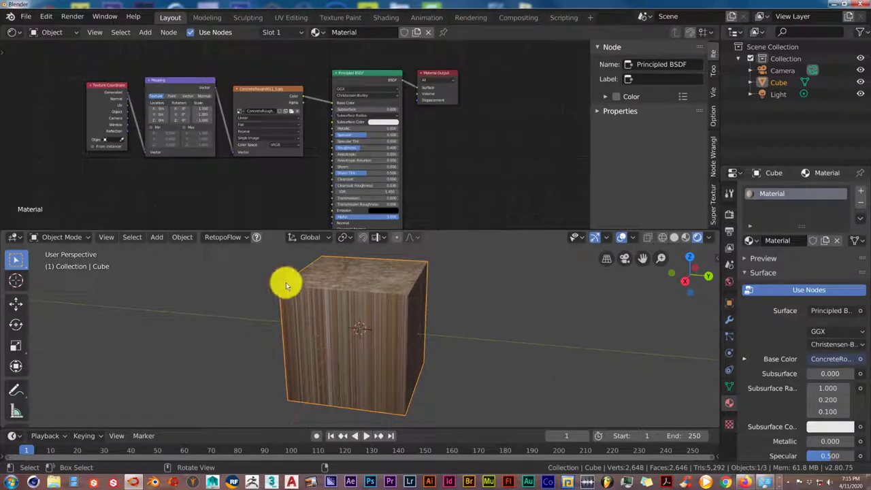
{"action": "scroll", "coordinate": [263, 187], "scroll_direction": "up", "scroll_amount": 4}
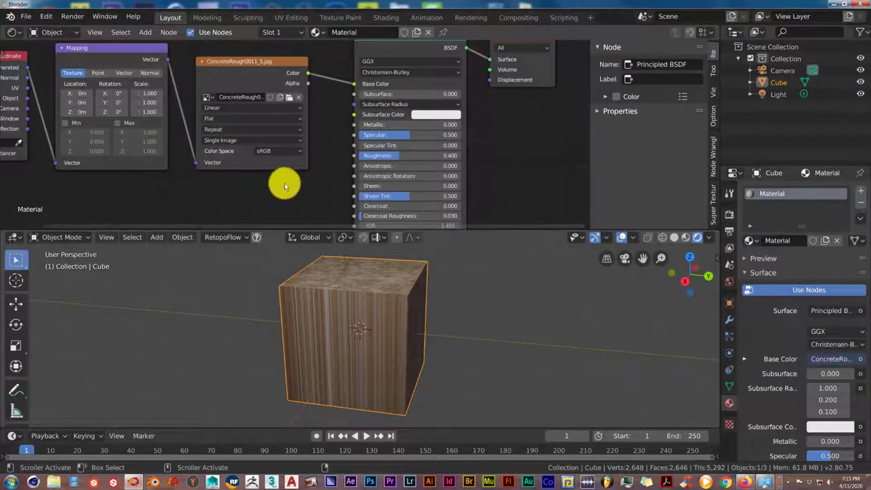
Step: Change the Image Texture projection from Flat to Box and check the result
{"action": "left_click", "coordinate": [228, 120]}
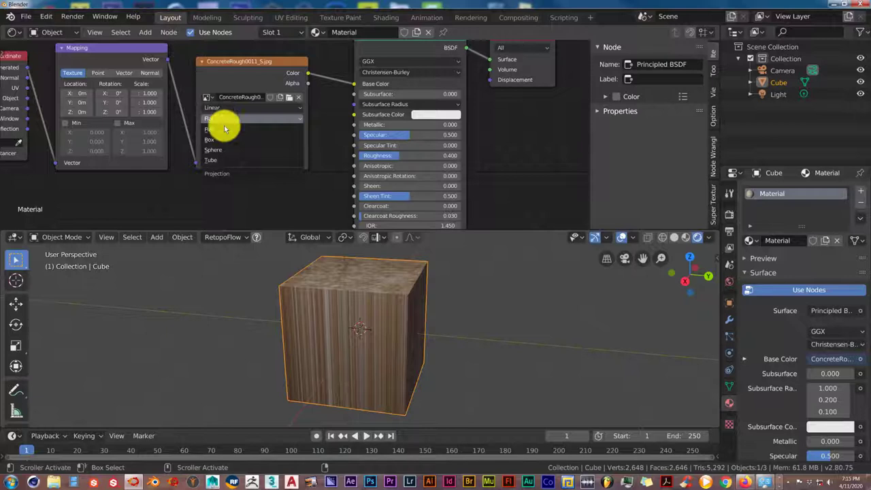
{"action": "left_click", "coordinate": [221, 141]}
{"action": "middle_click_drag", "start_coordinate": [418, 346], "coordinate": [388, 323]}
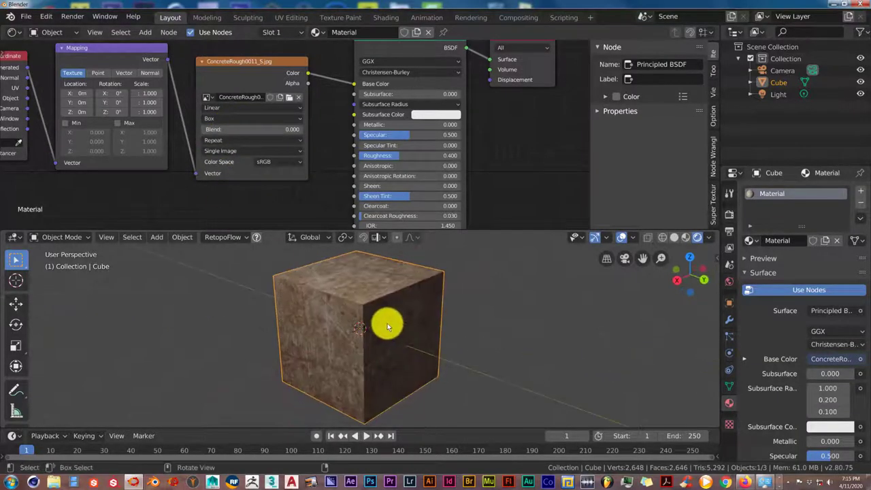
Step: Switch to Solid shading and join the node editor area into the 3D viewport
{"action": "left_click", "coordinate": [674, 237]}
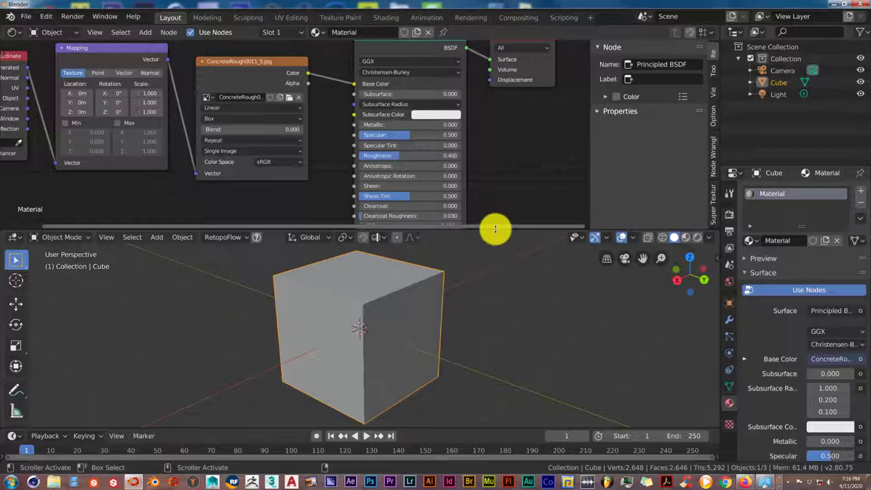
{"action": "right_click", "coordinate": [495, 229]}
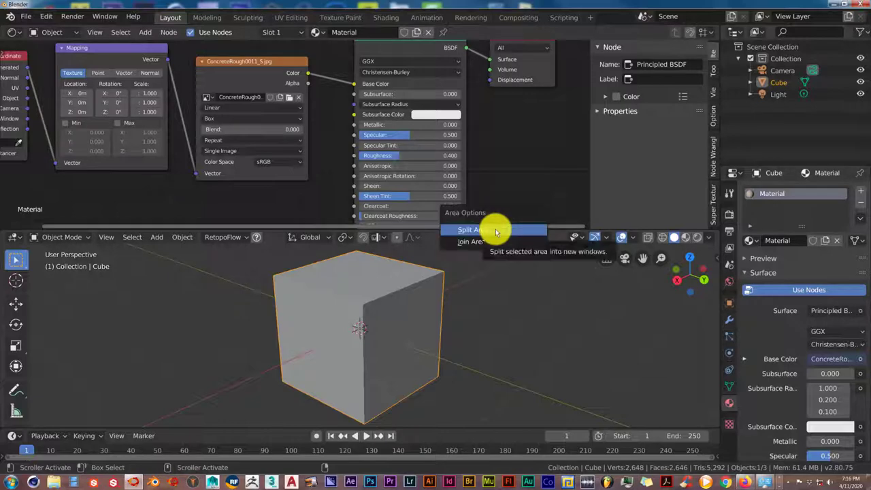
{"action": "left_click", "coordinate": [493, 241]}
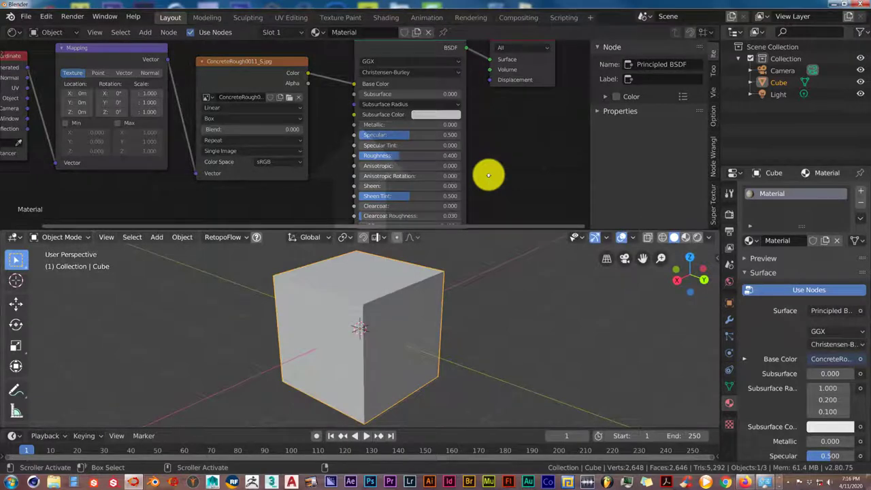
{"action": "left_click", "coordinate": [488, 175]}
{"action": "scroll", "coordinate": [428, 235], "scroll_direction": "up", "scroll_amount": 2}
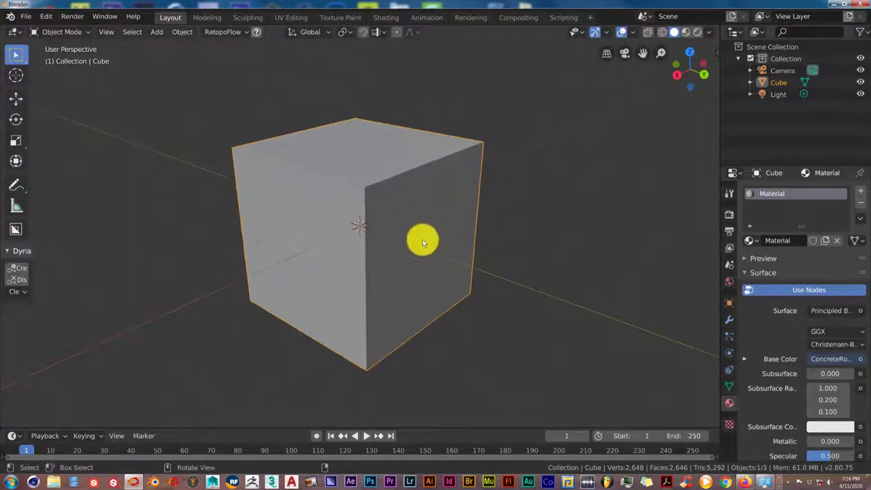
{"action": "middle_click_drag", "start_coordinate": [413, 264], "coordinate": [397, 263]}
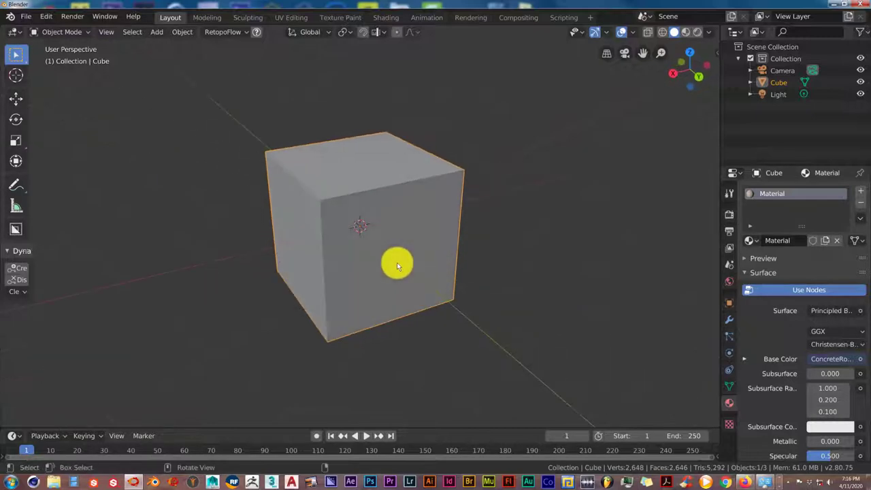
{"action": "middle_click_drag", "start_coordinate": [307, 331], "coordinate": [320, 329]}
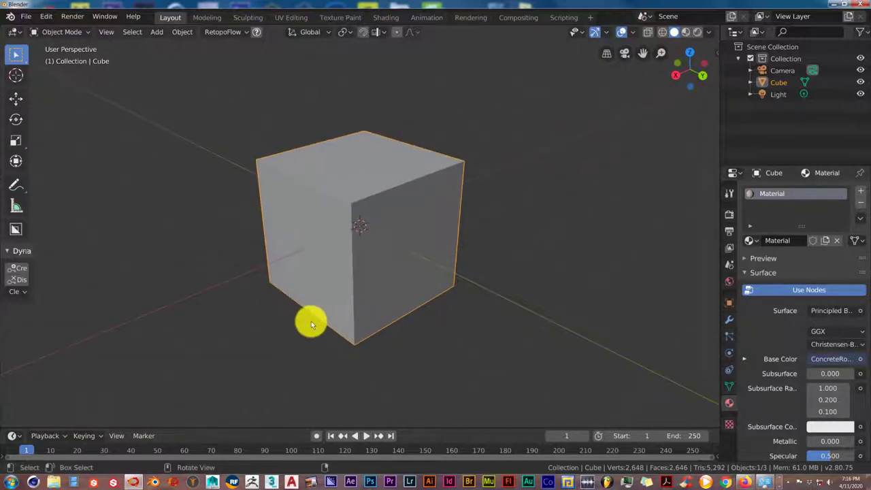
Step: Enable the Object: Cell Fracture add-on by searching 'cell' in Preferences, then close them
{"action": "left_click", "coordinate": [46, 18]}
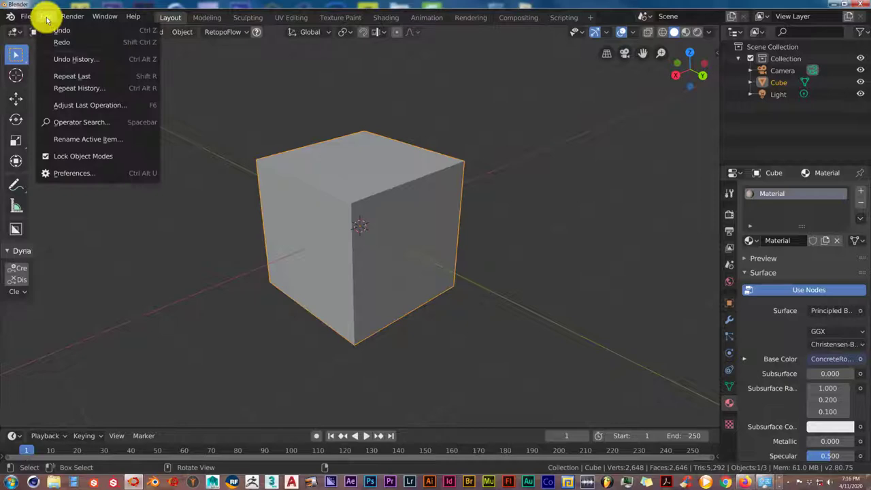
{"action": "left_click", "coordinate": [59, 172]}
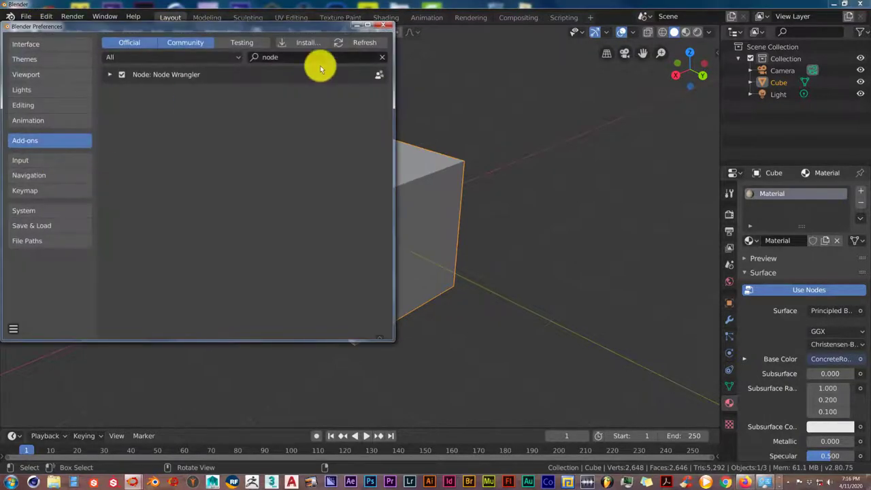
{"action": "left_click", "coordinate": [292, 59]}
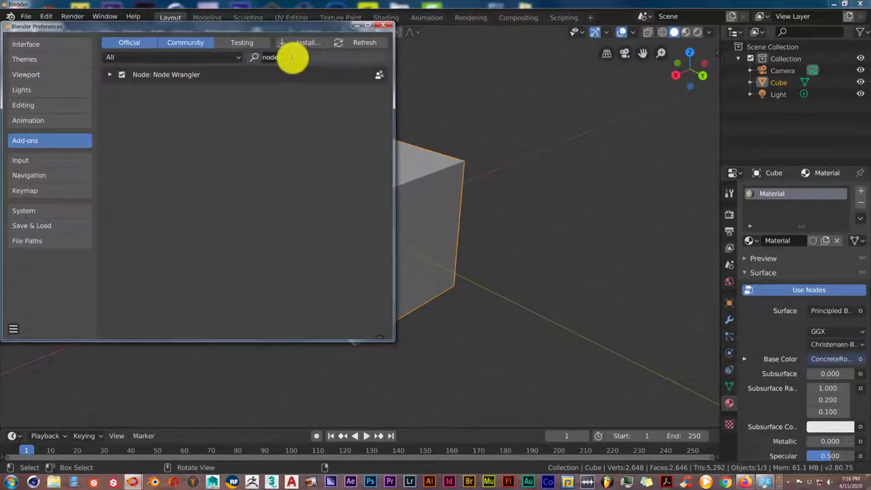
{"action": "key", "text": "BackSpace"}
{"action": "type", "text": "cell"}
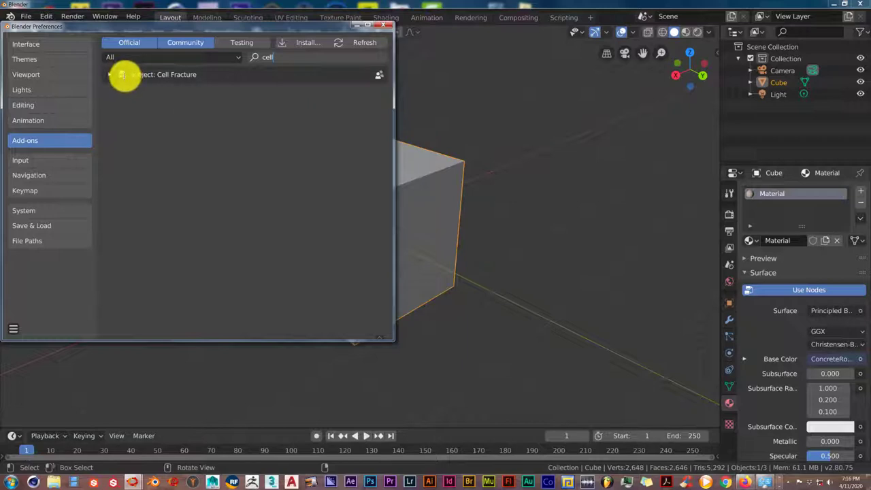
{"action": "left_click", "coordinate": [121, 75]}
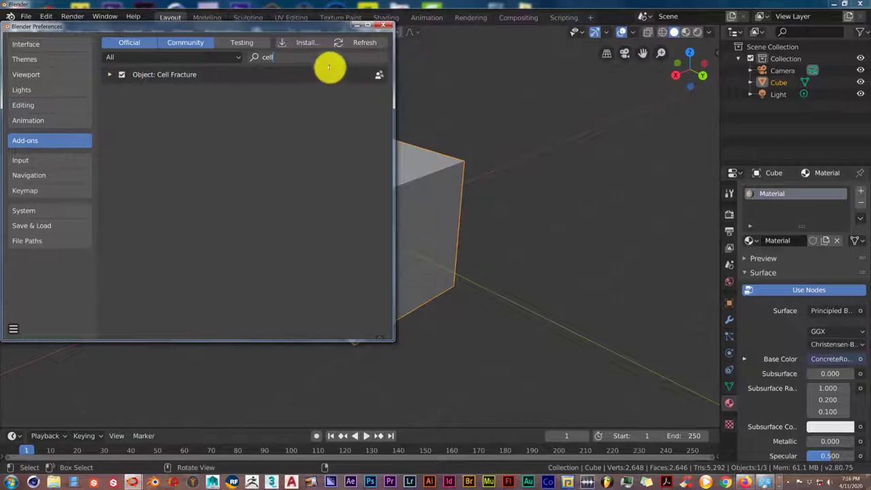
{"action": "left_click", "coordinate": [384, 27]}
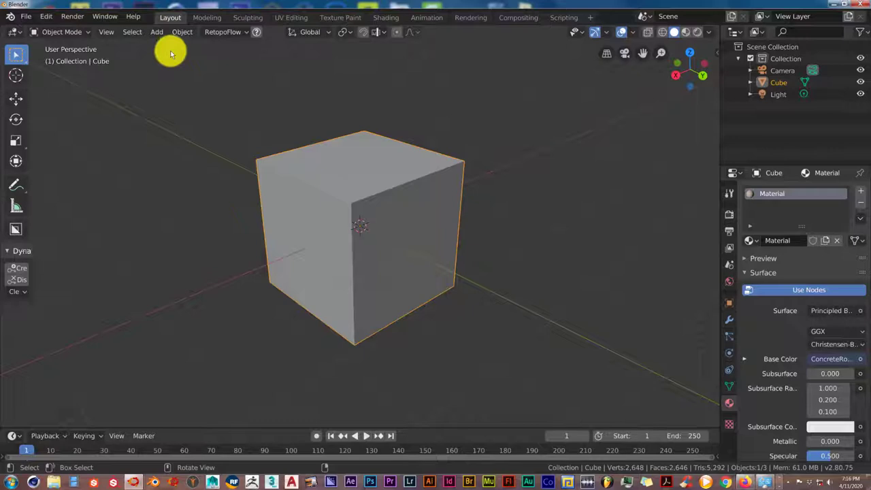
Step: Run Cell Fracture from Object > Quick Effects and move its settings panel higher
{"action": "left_click", "coordinate": [183, 32]}
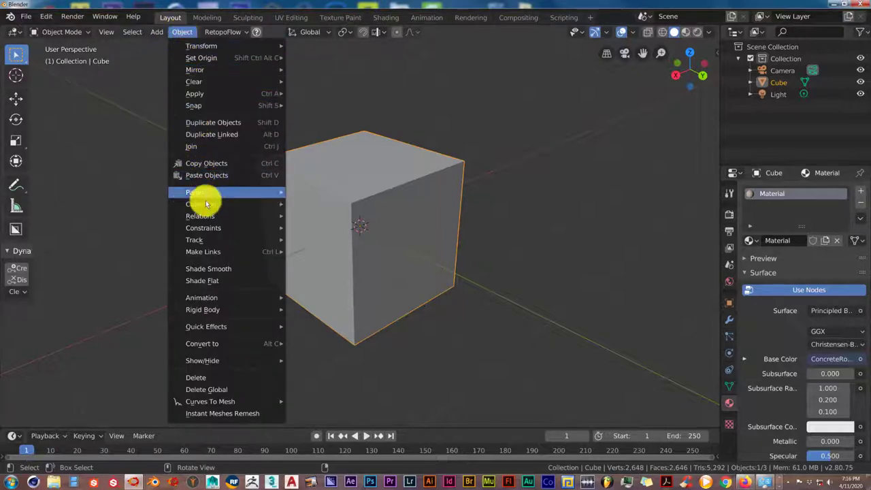
{"action": "mouse_move", "coordinate": [221, 328]}
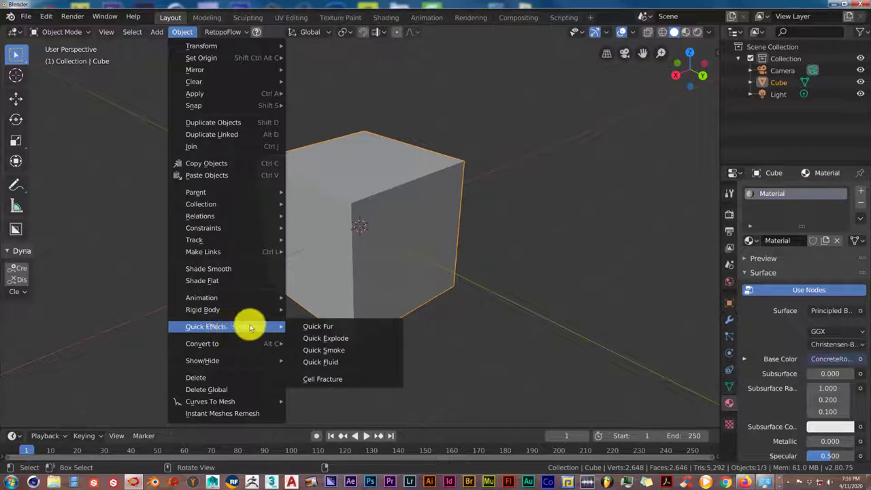
{"action": "left_click", "coordinate": [320, 377]}
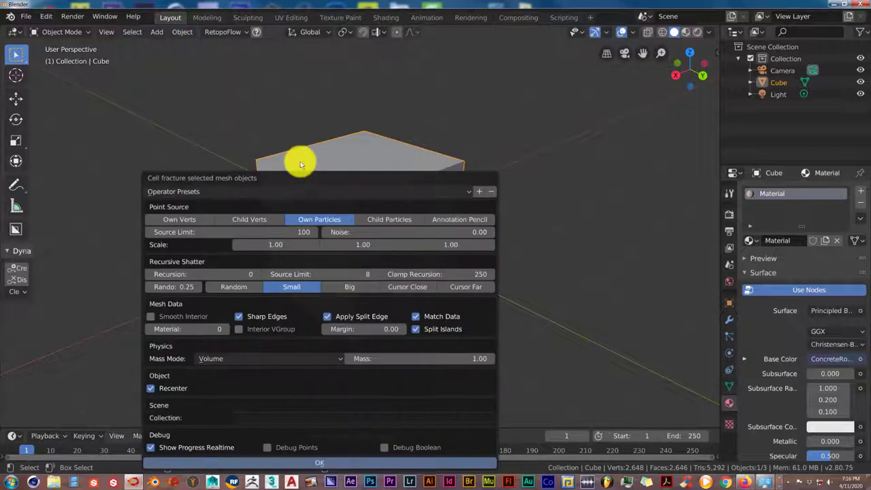
{"action": "left_click_drag", "start_coordinate": [301, 179], "coordinate": [303, 95]}
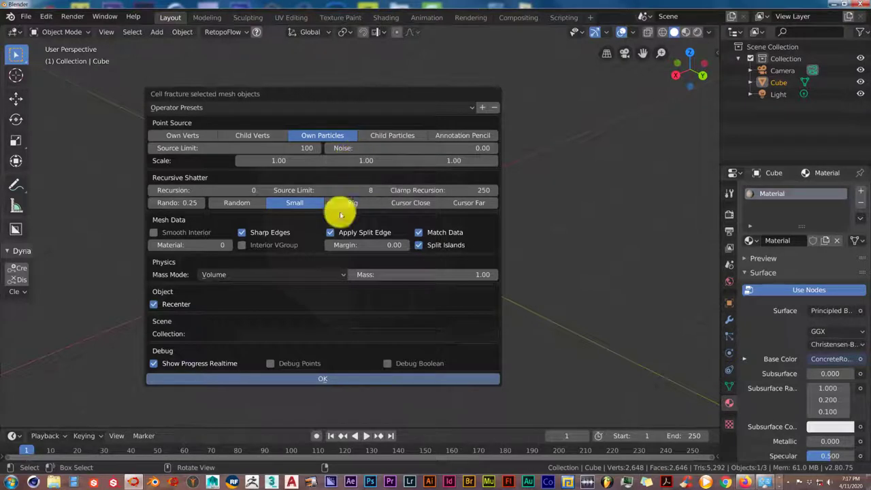
Step: Run Cell Fracture with default settings, shattering the cube into 100 Cube_cell fragments
{"action": "left_click", "coordinate": [324, 380]}
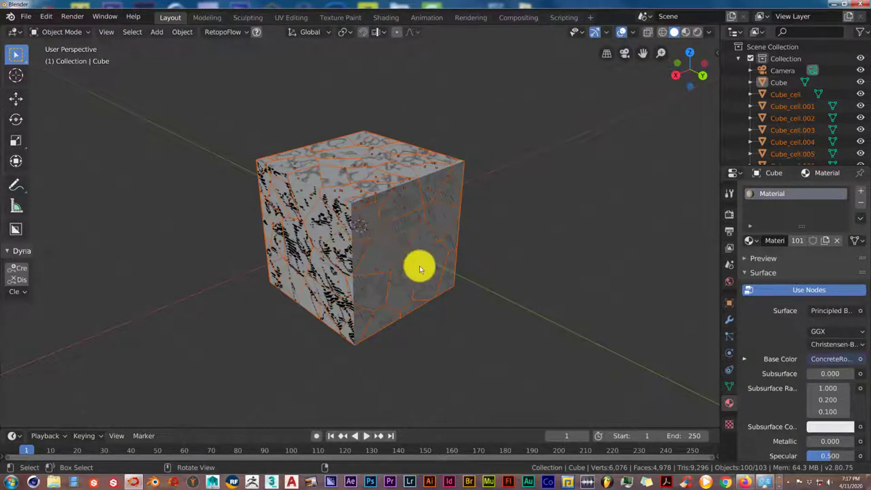
{"action": "middle_click_drag", "start_coordinate": [420, 270], "coordinate": [404, 303]}
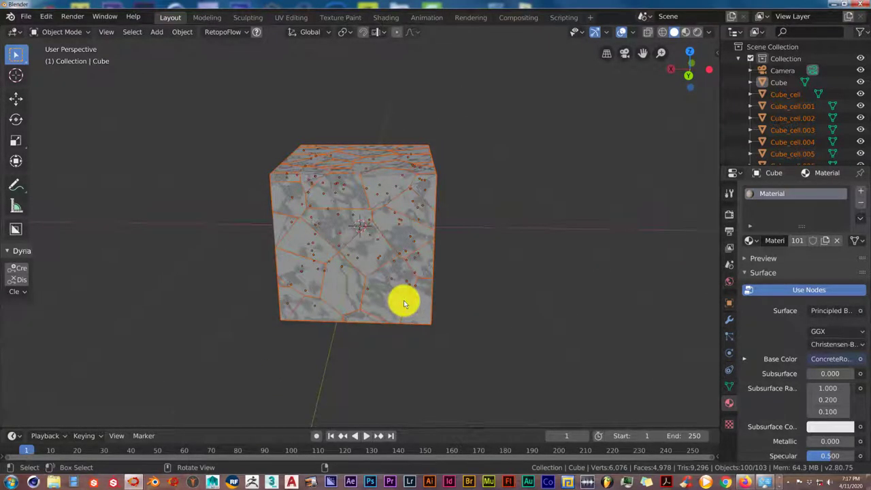
{"action": "mouse_move", "coordinate": [390, 339]}
{"action": "middle_mouse_down"}
{"action": "mouse_move", "coordinate": [397, 332]}
{"action": "mouse_move", "coordinate": [377, 321]}
{"action": "mouse_move", "coordinate": [369, 337]}
{"action": "middle_mouse_up"}
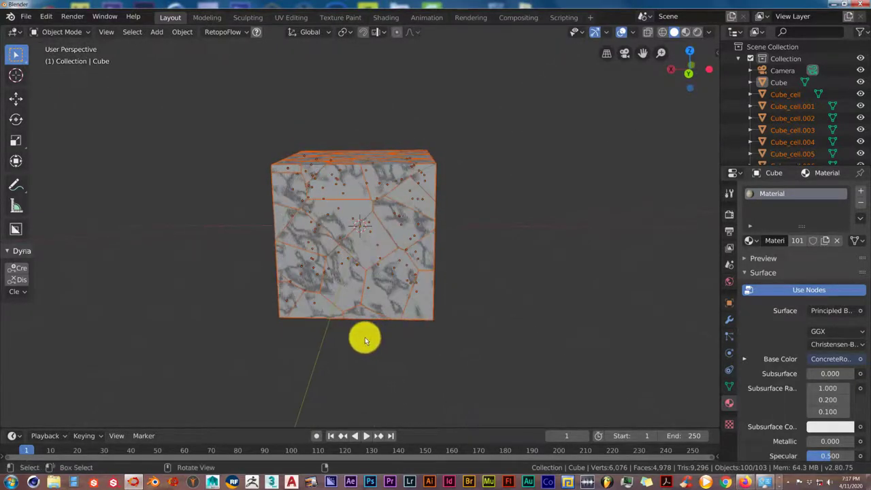
{"action": "left_click", "coordinate": [183, 32]}
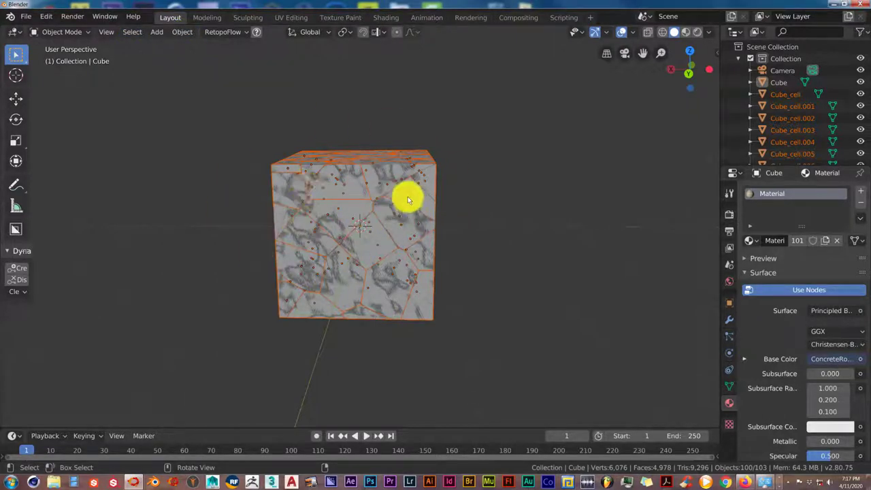
{"action": "left_click", "coordinate": [182, 32]}
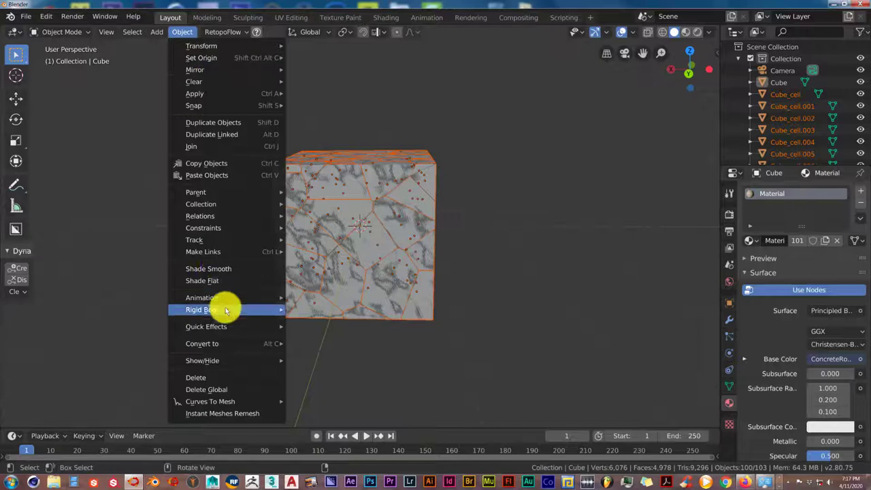
Step: Add active rigid bodies to all 100 selected Cube_cell fragments via Object > Rigid Body
{"action": "mouse_move", "coordinate": [225, 309]}
{"action": "left_click", "coordinate": [297, 309]}
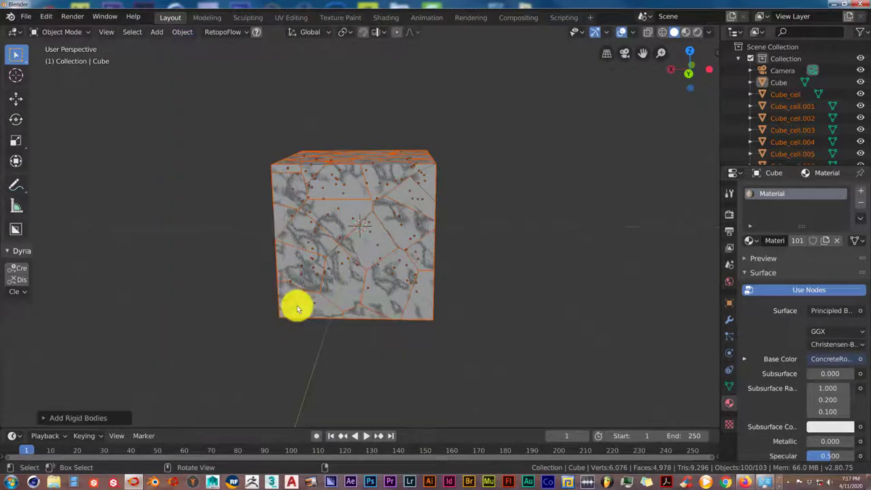
{"action": "middle_click_drag", "start_coordinate": [413, 249], "coordinate": [437, 270]}
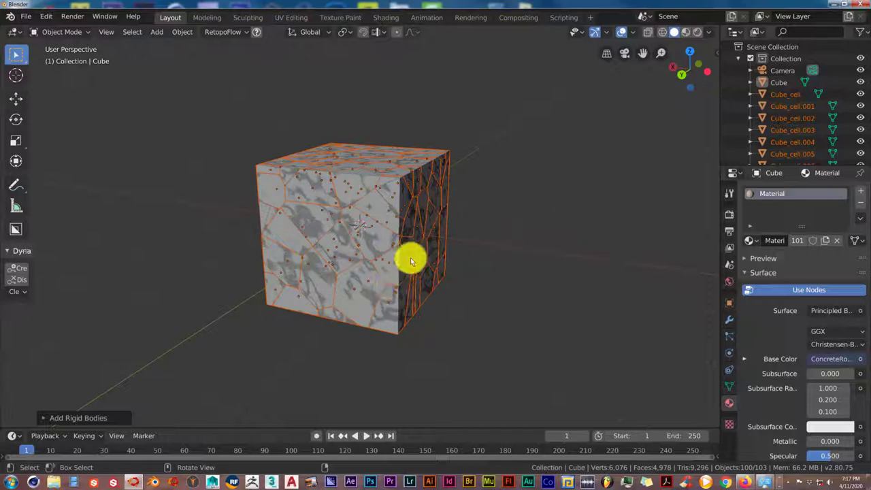
{"action": "middle_click_drag", "start_coordinate": [411, 262], "coordinate": [446, 262]}
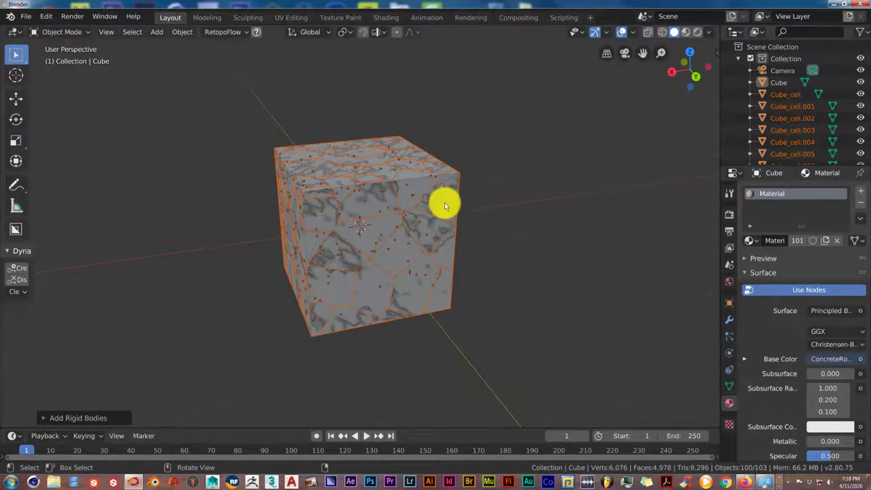
{"action": "mouse_move", "coordinate": [439, 215]}
{"action": "middle_mouse_down"}
{"action": "mouse_move", "coordinate": [426, 232]}
{"action": "mouse_move", "coordinate": [402, 229]}
{"action": "mouse_move", "coordinate": [336, 187]}
{"action": "mouse_move", "coordinate": [349, 190]}
{"action": "mouse_move", "coordinate": [346, 230]}
{"action": "middle_mouse_up"}
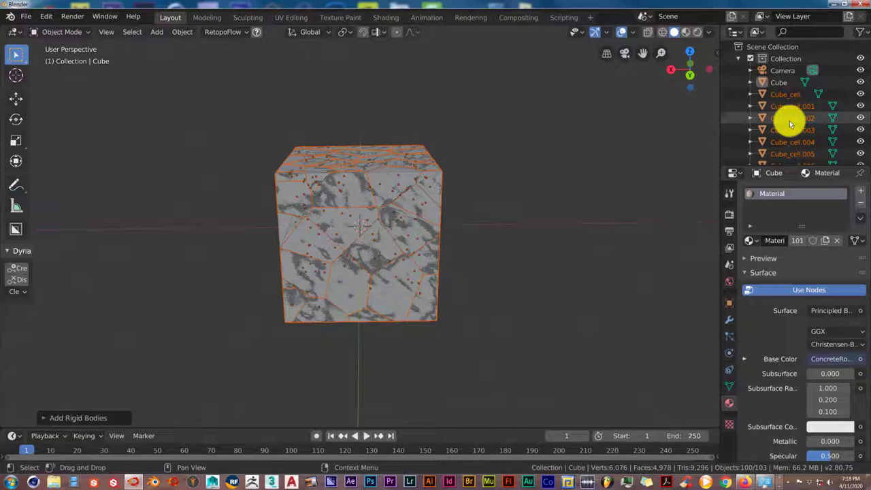
Step: Delete the original Cube object from the Outliner, leaving only the Cube_cell fragments
{"action": "middle_click_drag", "start_coordinate": [481, 206], "coordinate": [395, 207]}
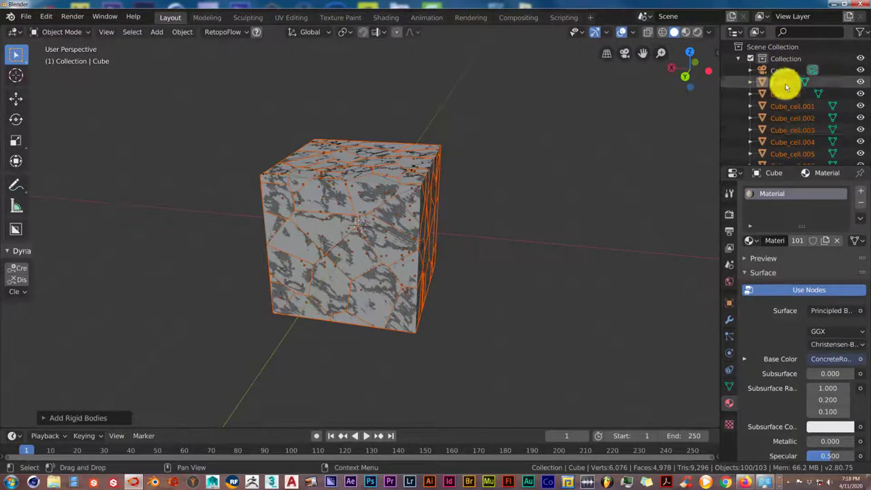
{"action": "left_click", "coordinate": [786, 84]}
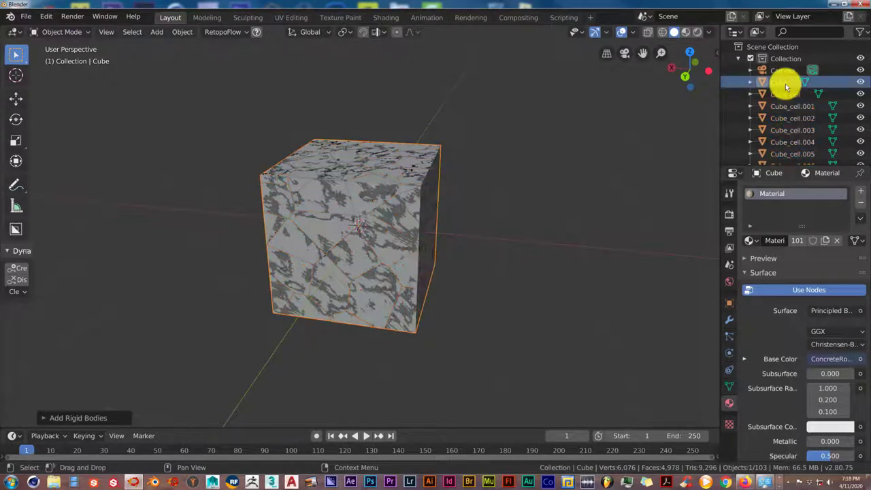
{"action": "right_click", "coordinate": [786, 84]}
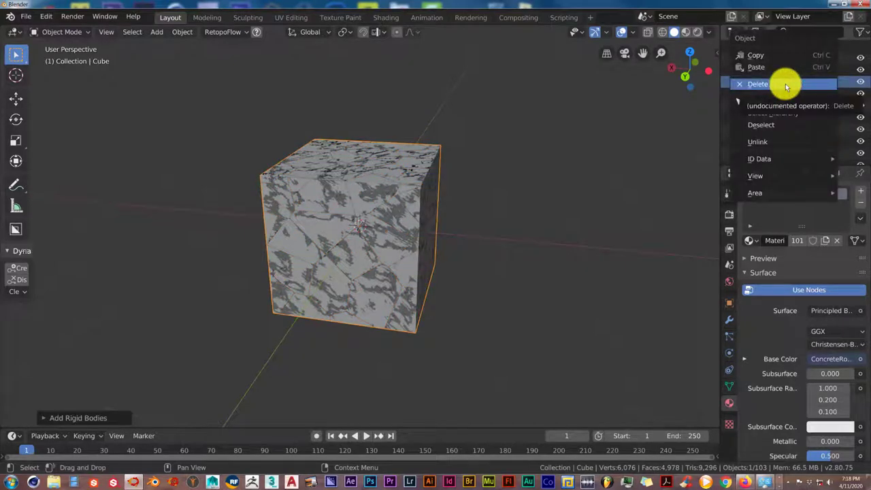
{"action": "left_click", "coordinate": [785, 84]}
{"action": "middle_click_drag", "start_coordinate": [461, 241], "coordinate": [448, 240]}
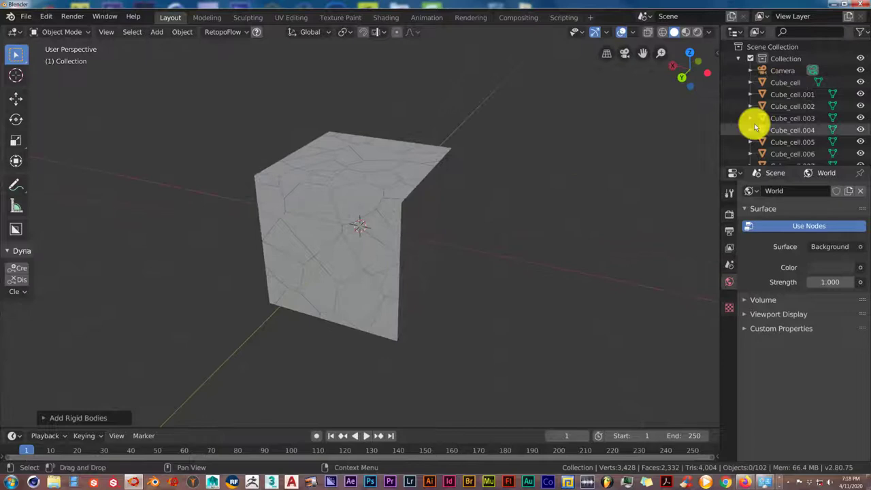
{"action": "middle_click_drag", "start_coordinate": [389, 243], "coordinate": [350, 301]}
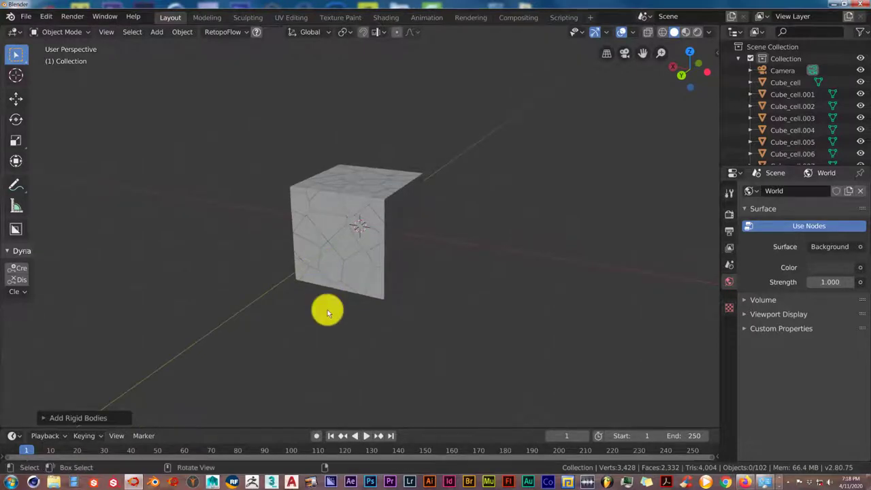
Step: Add a mesh plane and scale it up to a large size
{"action": "key", "text": "shift+a"}
{"action": "mouse_move", "coordinate": [335, 238]}
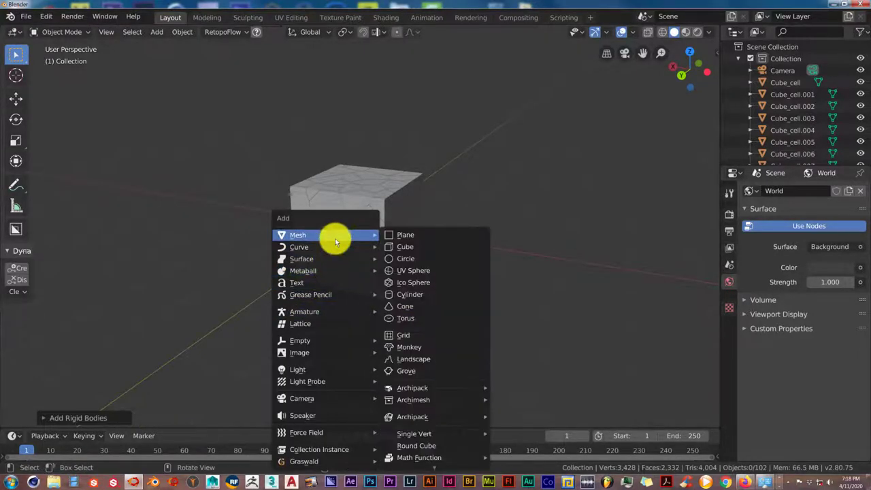
{"action": "left_click", "coordinate": [396, 235]}
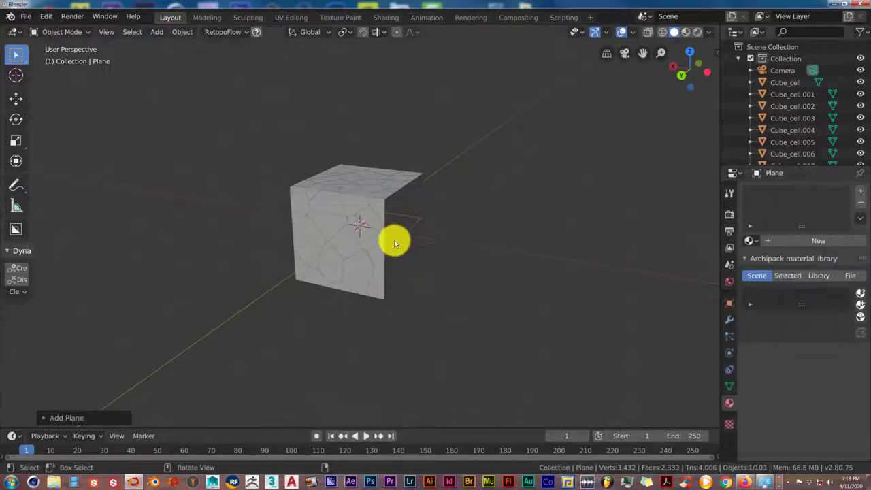
{"action": "key", "text": "s"}
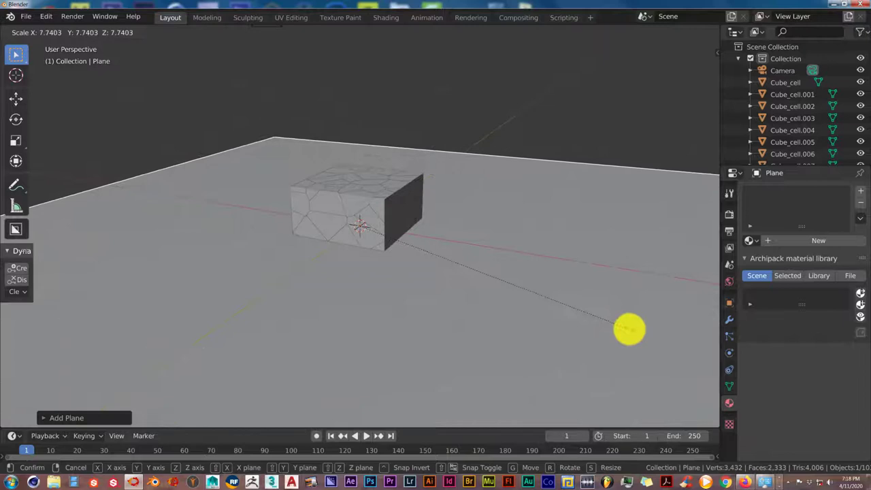
{"action": "left_click", "coordinate": [629, 331]}
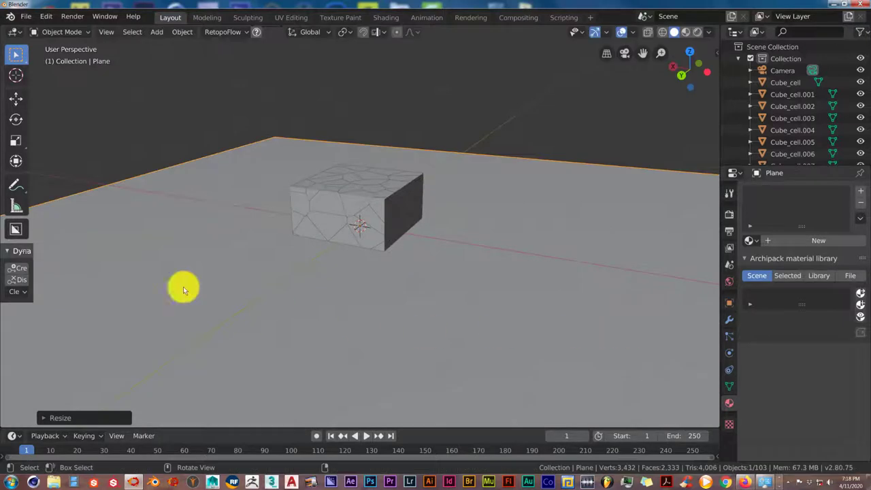
Step: Move the plane down along Z so it sits beneath the fractured cube
{"action": "left_click", "coordinate": [15, 101]}
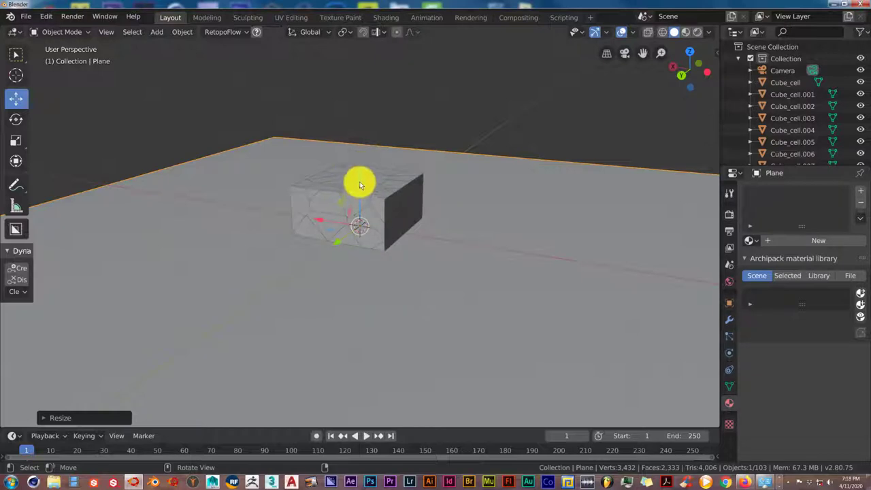
{"action": "left_click_drag", "start_coordinate": [360, 185], "coordinate": [356, 230]}
{"action": "scroll", "coordinate": [350, 292], "scroll_direction": "down", "scroll_amount": 4}
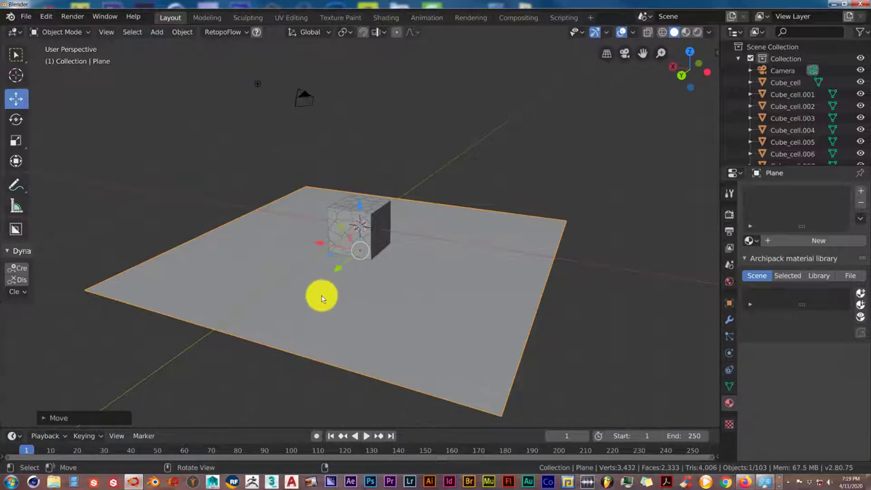
Step: Make the ground plane a passive rigid body and play the simulation
{"action": "middle_click_drag", "start_coordinate": [279, 296], "coordinate": [304, 294]}
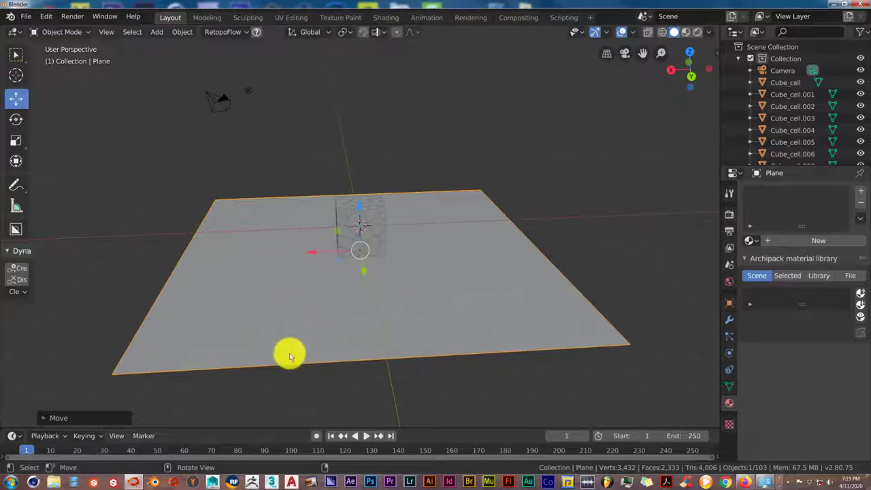
{"action": "mouse_move", "coordinate": [395, 279]}
{"action": "middle_mouse_down"}
{"action": "mouse_move", "coordinate": [390, 286]}
{"action": "mouse_move", "coordinate": [398, 282]}
{"action": "middle_mouse_up"}
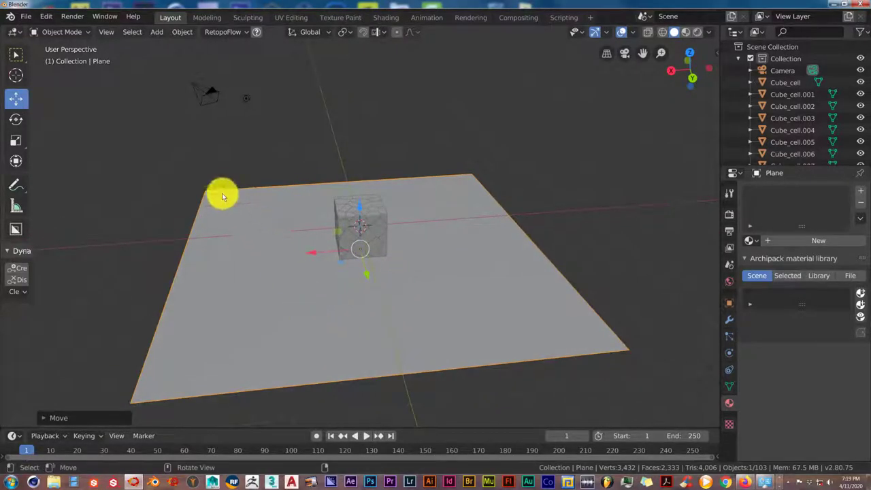
{"action": "left_click", "coordinate": [182, 31]}
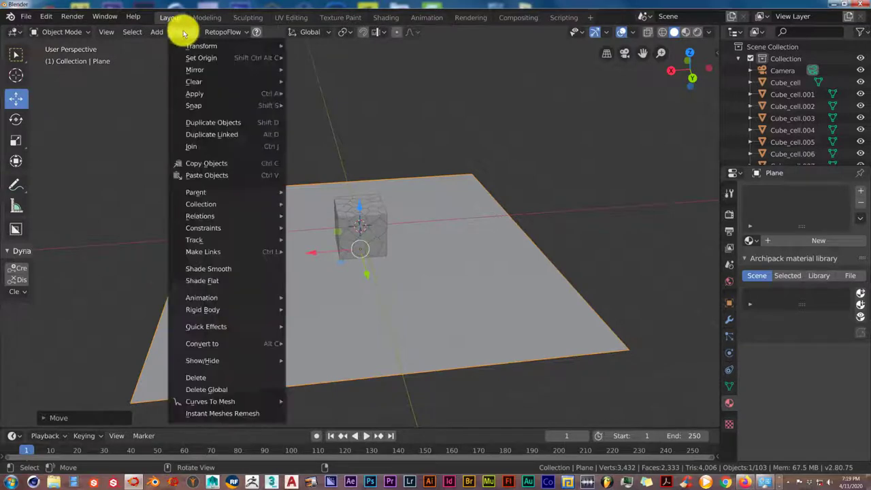
{"action": "mouse_move", "coordinate": [206, 309]}
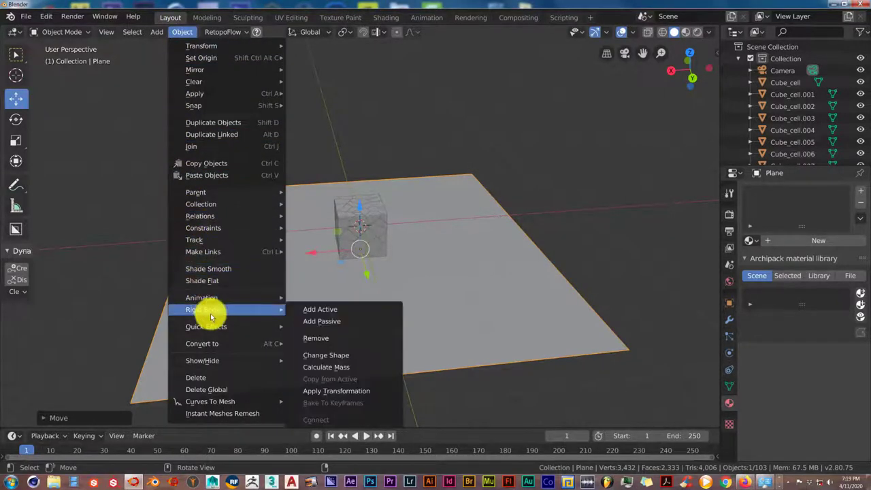
{"action": "left_click", "coordinate": [316, 322]}
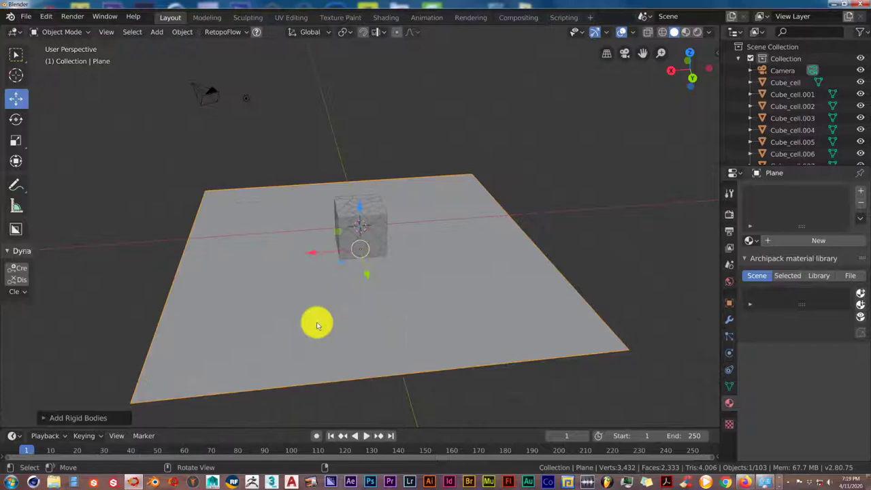
{"action": "left_click", "coordinate": [367, 436]}
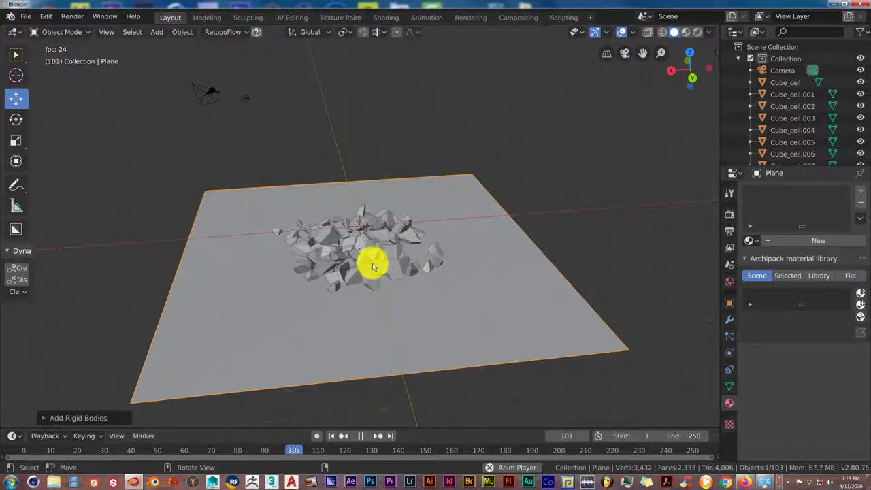
Step: Pause playback at frame 138 with the fragments settled on the plane
{"action": "left_click", "coordinate": [361, 436]}
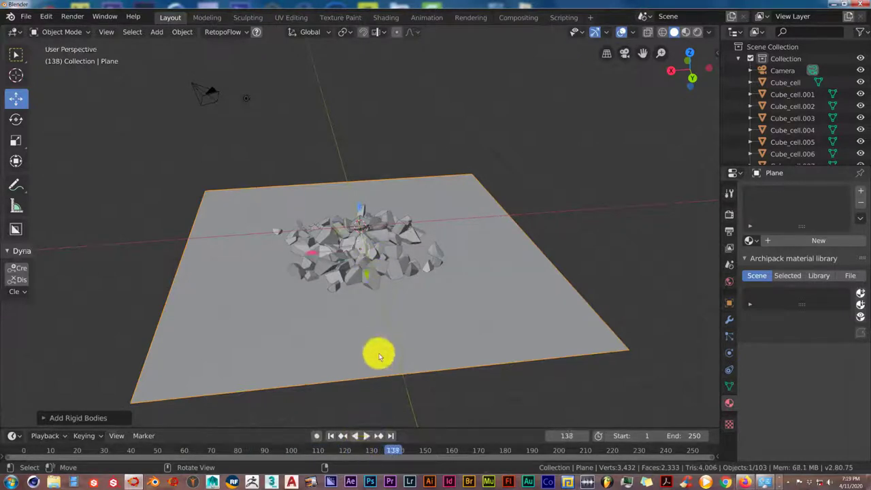
{"action": "middle_click_drag", "start_coordinate": [431, 302], "coordinate": [412, 304]}
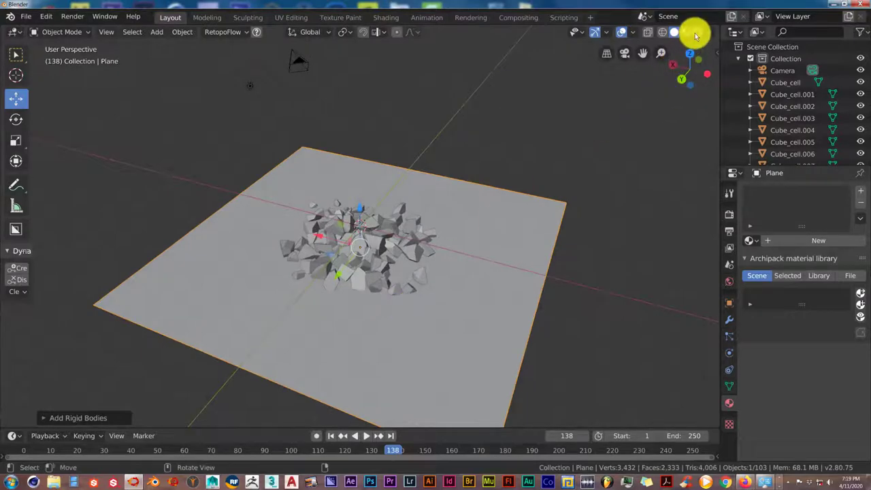
Step: Switch to Rendered shading and inspect the brown rock rubble from several angles
{"action": "left_click", "coordinate": [695, 34]}
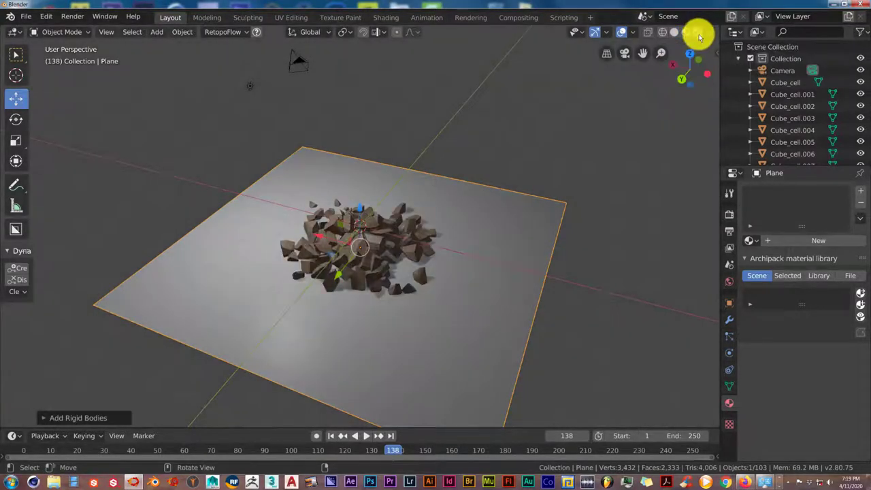
{"action": "scroll", "coordinate": [341, 309], "scroll_direction": "up", "scroll_amount": 5}
{"action": "middle_click_drag", "start_coordinate": [343, 309], "coordinate": [392, 329]}
{"action": "scroll", "coordinate": [341, 331], "scroll_direction": "down", "scroll_amount": 3}
{"action": "scroll", "coordinate": [393, 329], "scroll_direction": "up", "scroll_amount": 2}
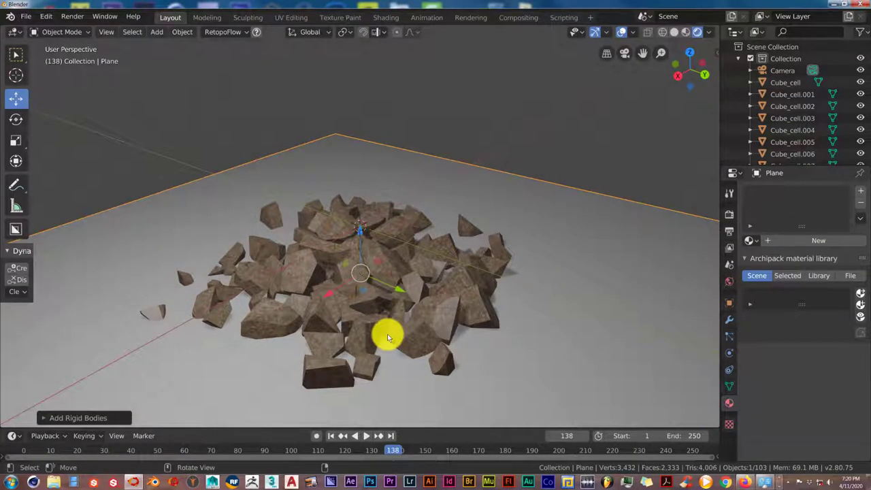
{"action": "middle_click_drag", "start_coordinate": [388, 337], "coordinate": [395, 307]}
{"action": "middle_click_drag", "start_coordinate": [373, 337], "coordinate": [388, 334]}
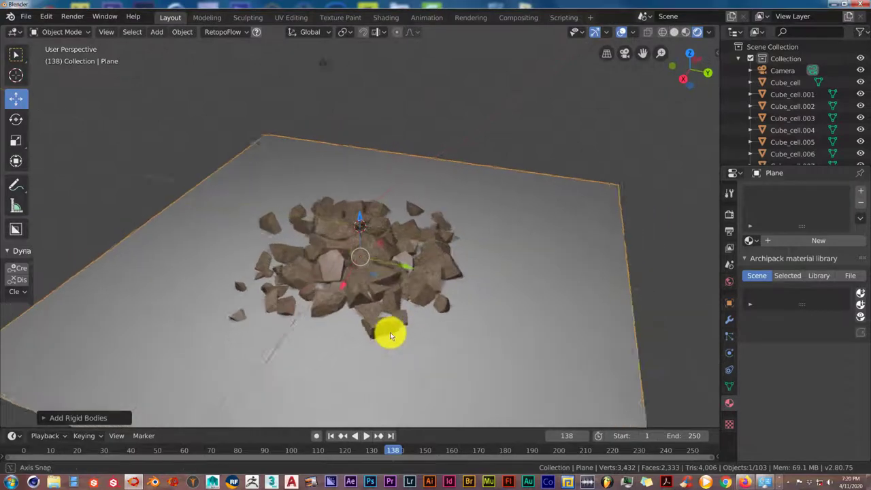
{"action": "scroll", "coordinate": [388, 335], "scroll_direction": "down", "scroll_amount": 2}
{"action": "scroll", "coordinate": [374, 336], "scroll_direction": "down", "scroll_amount": 1}
{"action": "scroll", "coordinate": [374, 337], "scroll_direction": "up", "scroll_amount": 1}
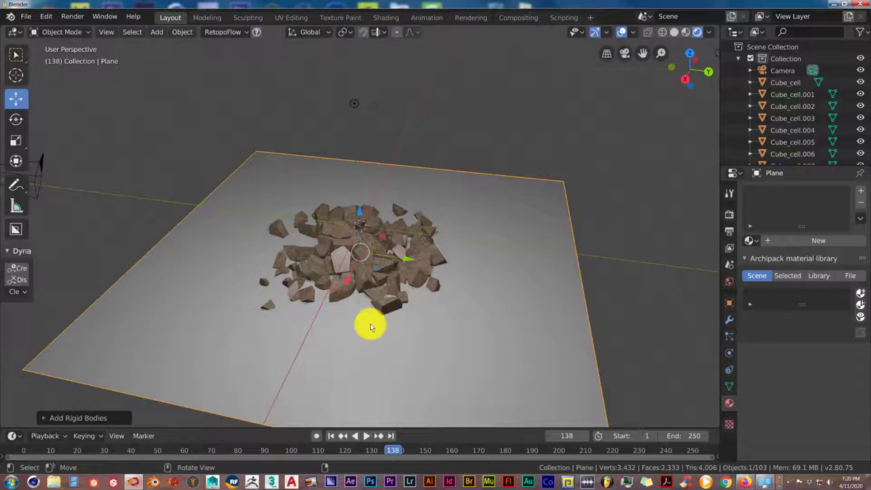
{"action": "middle_click_drag", "start_coordinate": [370, 325], "coordinate": [390, 324]}
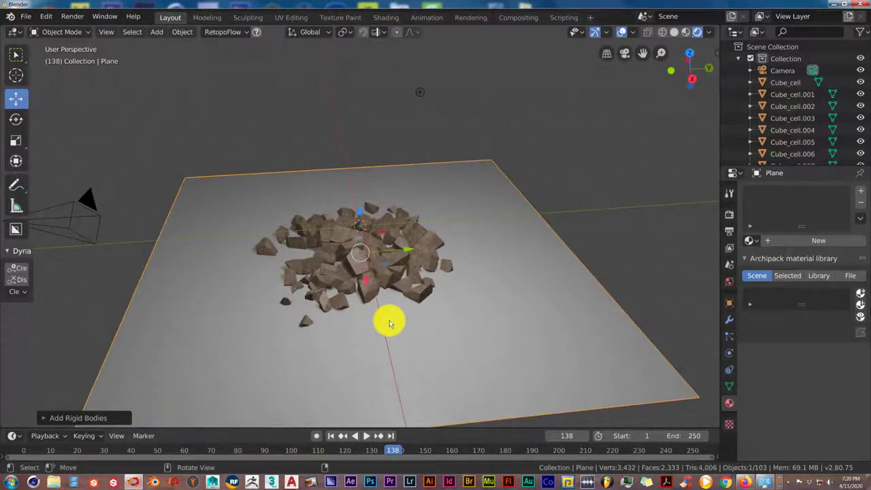
{"action": "middle_click_drag", "start_coordinate": [389, 324], "coordinate": [361, 329]}
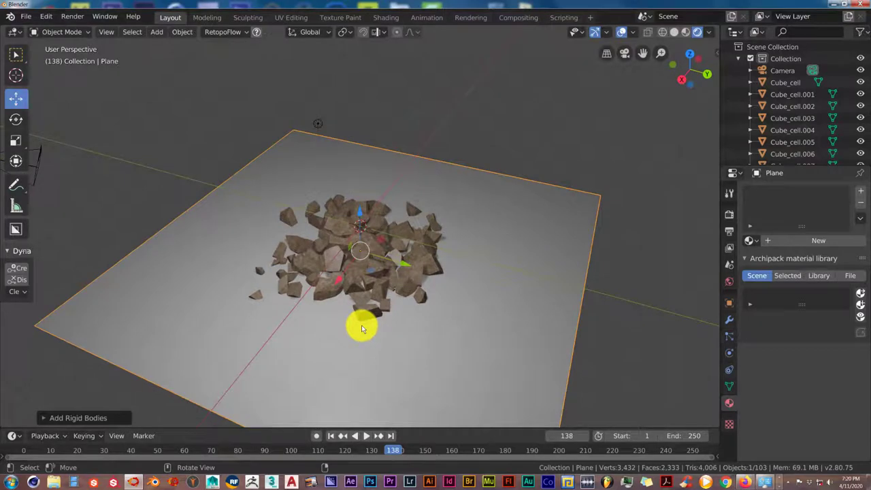